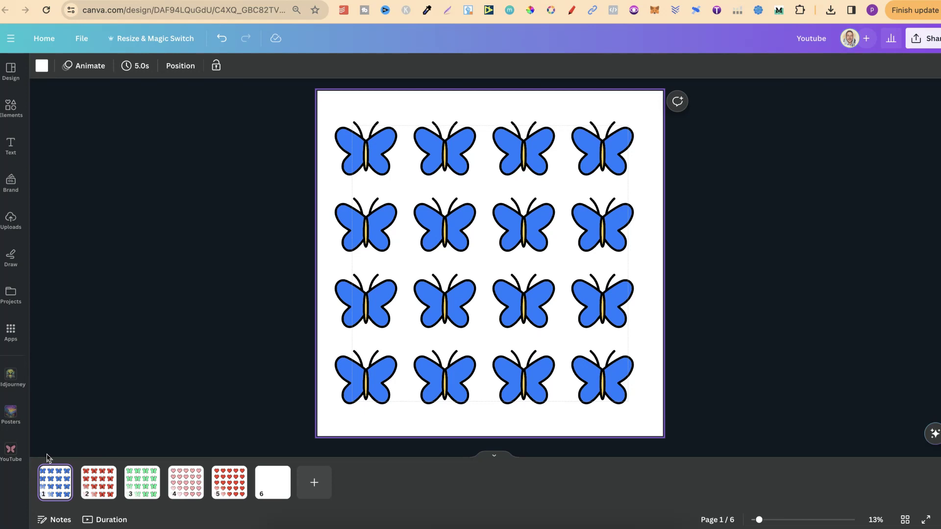
Flip through pages 1–4 and return to page 3's green butterflies
left_click(72, 466)
key("Right")
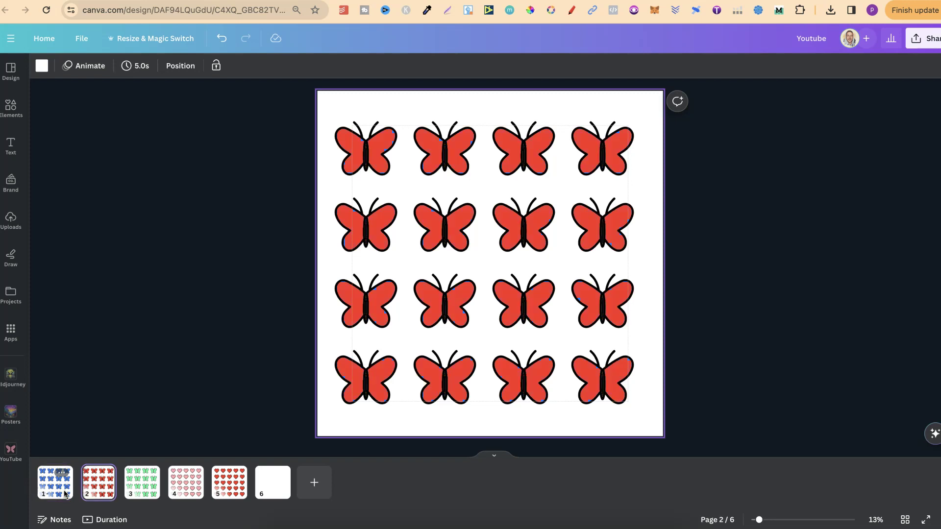
key("Right")
key("Right")
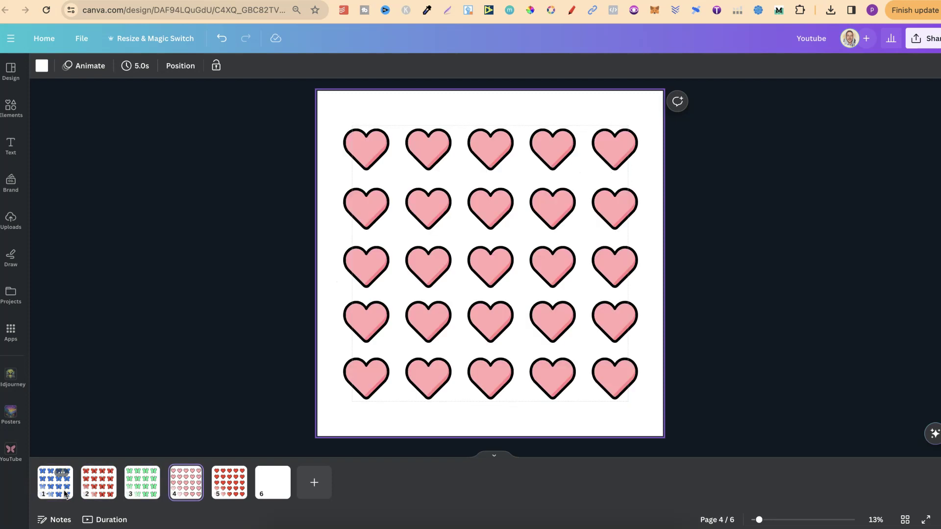
key("Right")
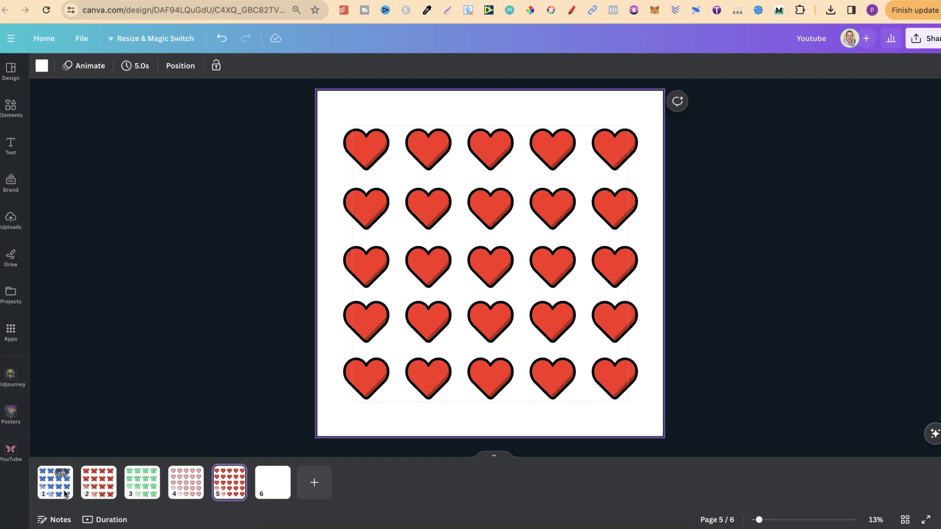
key("Left")
key("Left")
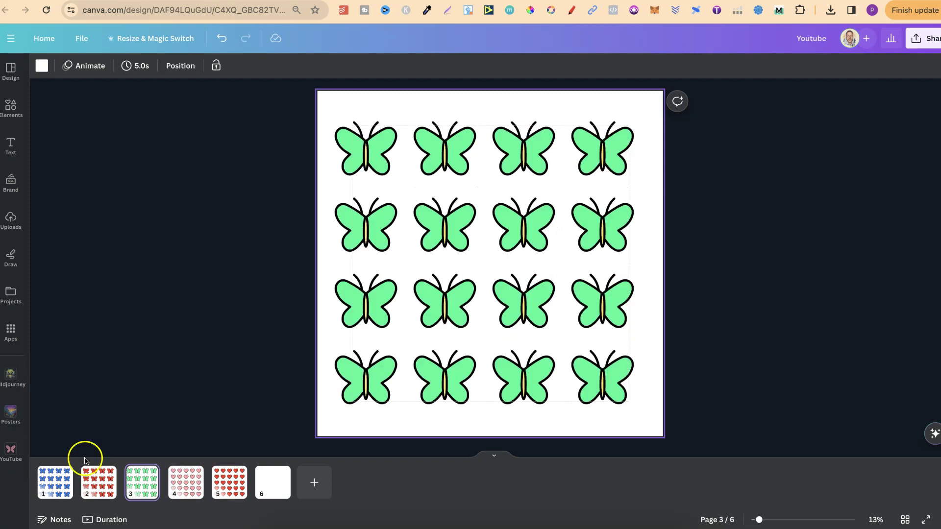
Change the fills of the first and second green butterflies to blue
left_click(382, 148)
left_click(196, 66)
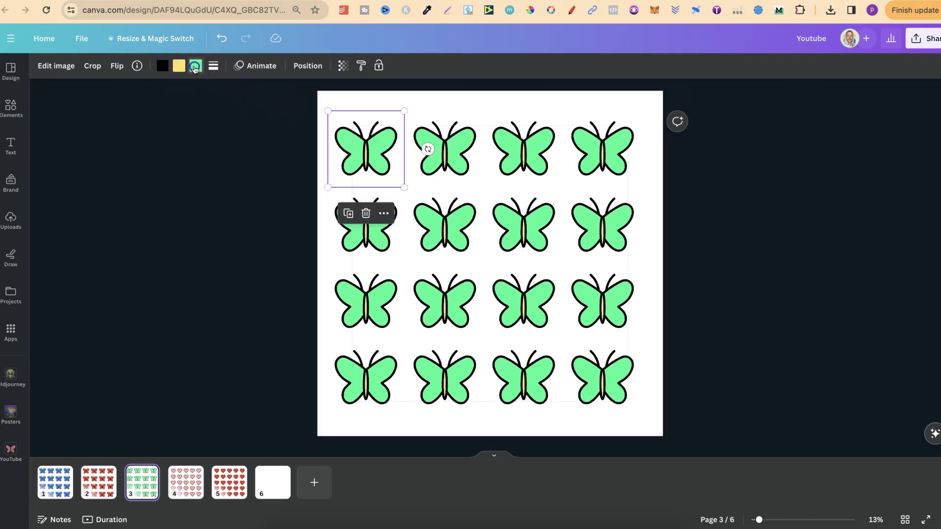
left_click(101, 133)
left_click(538, 148)
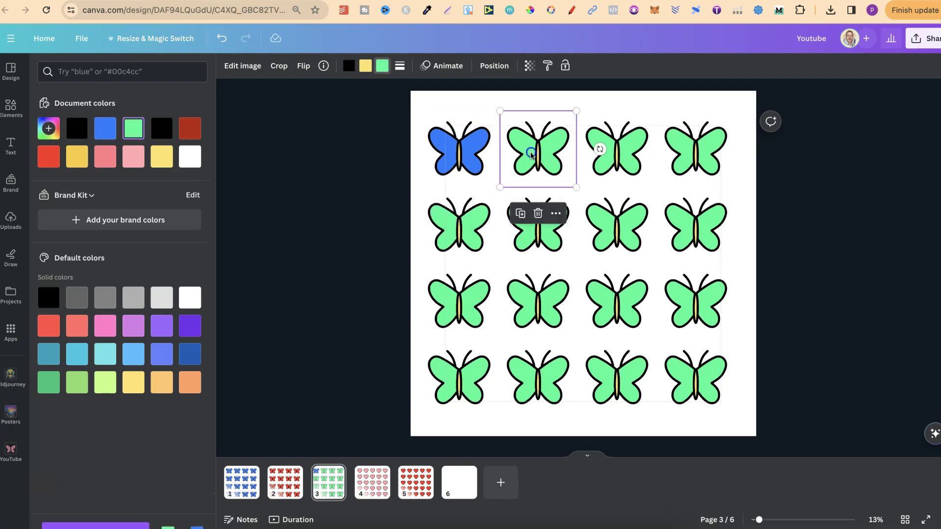
left_click(107, 134)
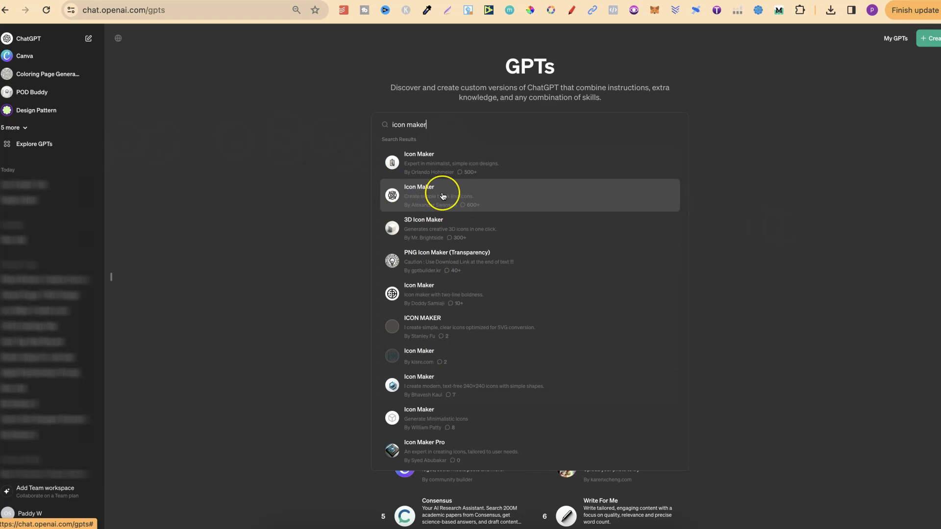
Open the second Icon Maker GPT result and start a chat with it
left_click(443, 195)
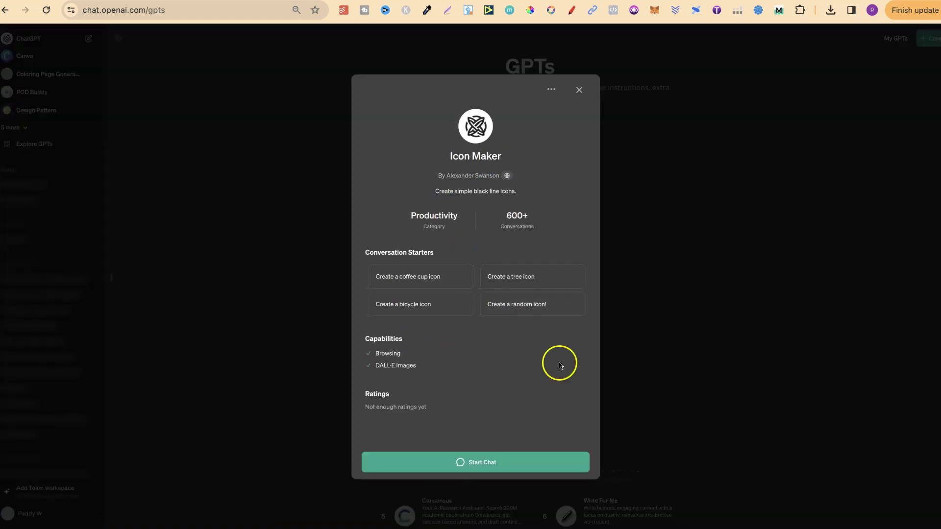
left_click(494, 467)
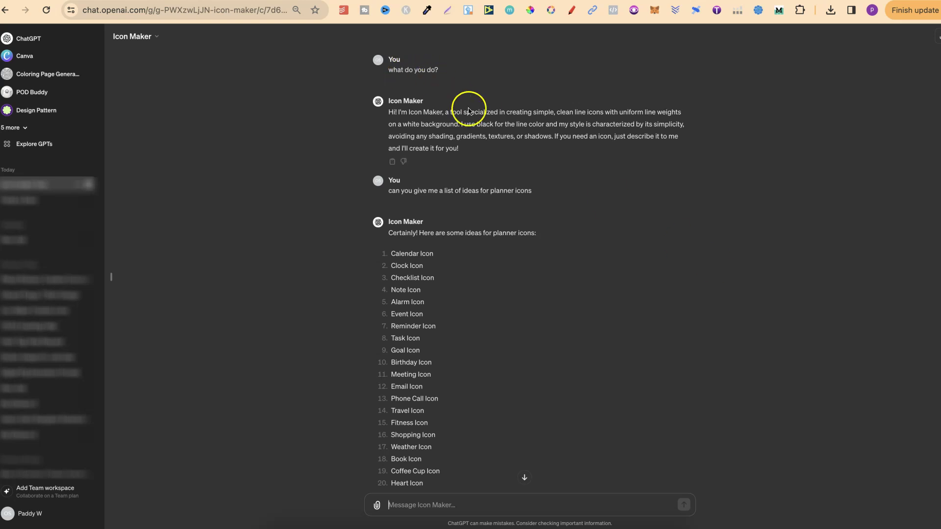
left_click(512, 181)
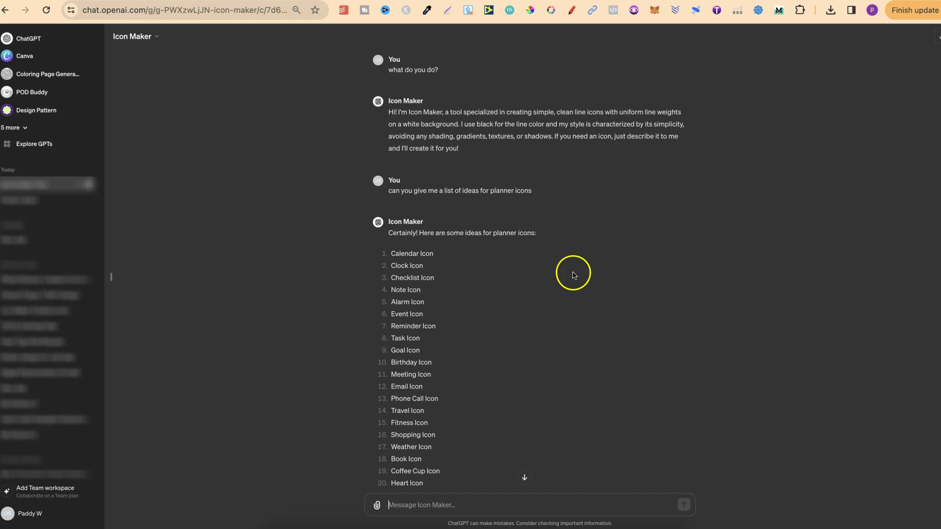
scroll(582, 311, "down", 2)
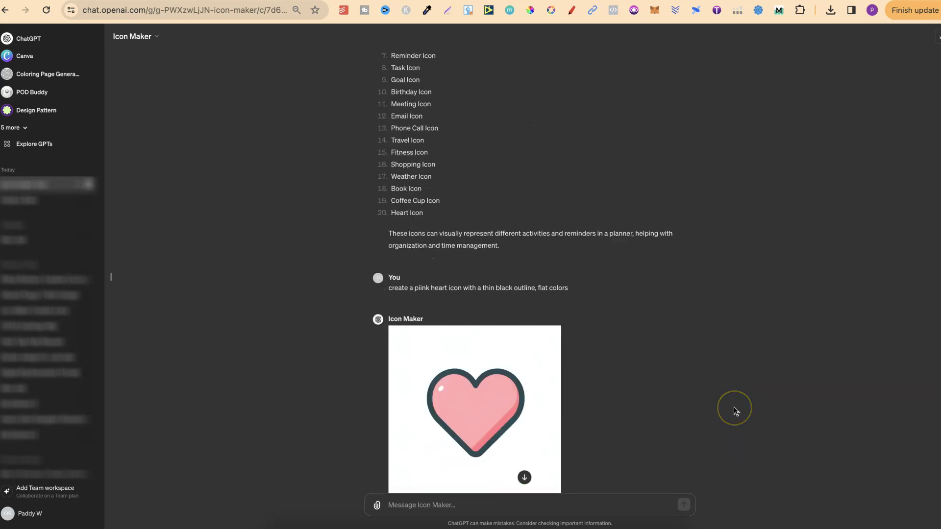
Scroll down to the Butterfly Icon reply and look through its images
scroll(735, 411, "down", 3)
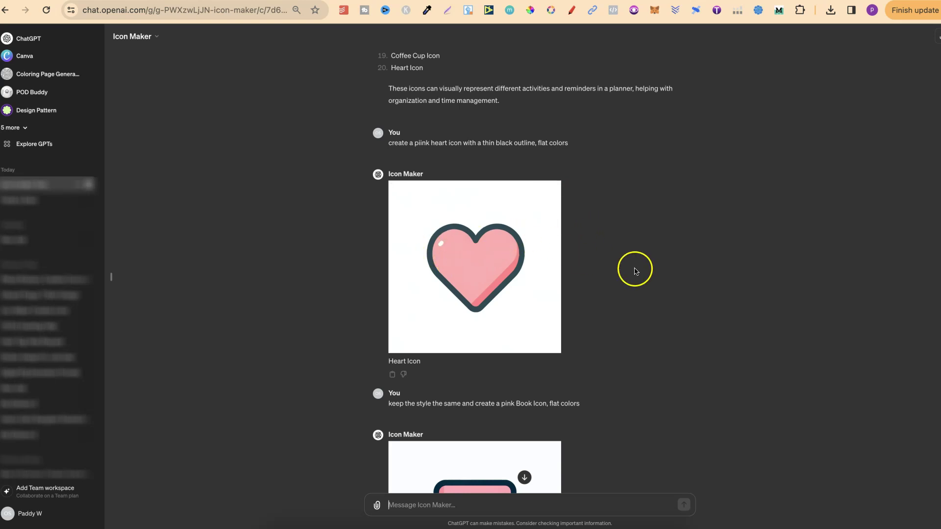
scroll(685, 294, "down", 5)
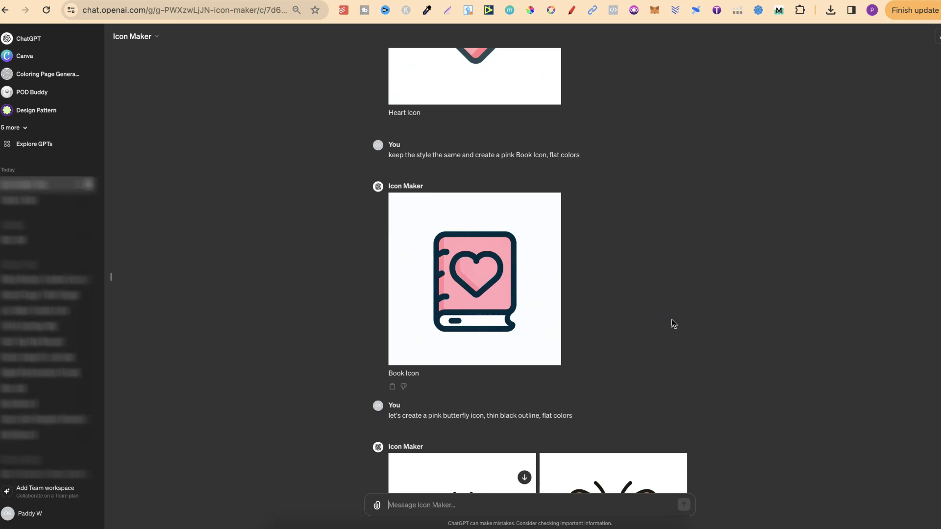
scroll(673, 323, "down", 5)
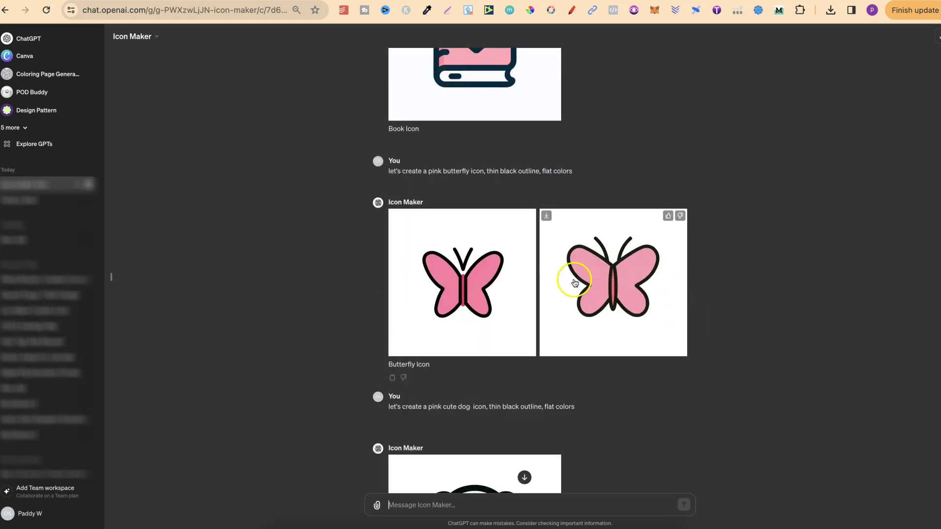
left_click(760, 348)
scroll(762, 351, "down", 2)
scroll(762, 351, "down", 2)
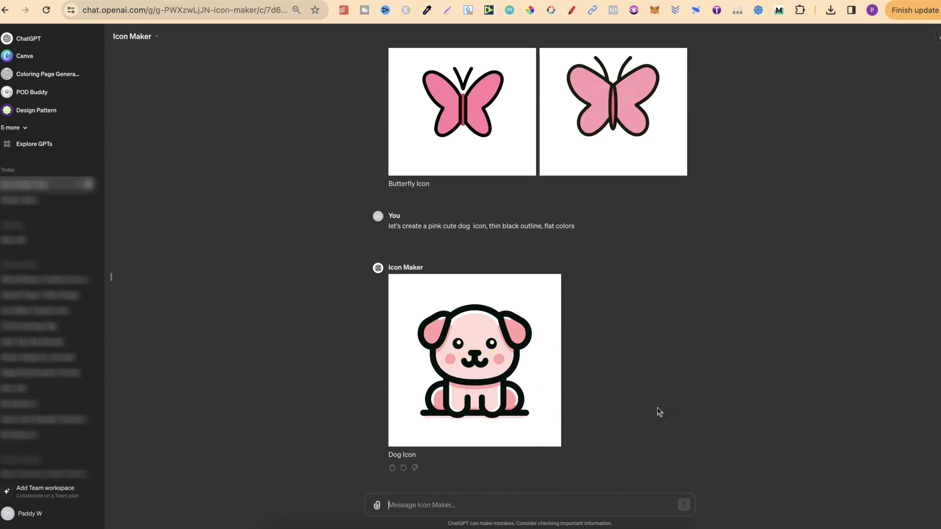
left_click(581, 270)
left_click(597, 269)
left_click(621, 269)
Download the second pink butterfly image and move over to the Kittl tab
scroll(636, 273, "up", 15)
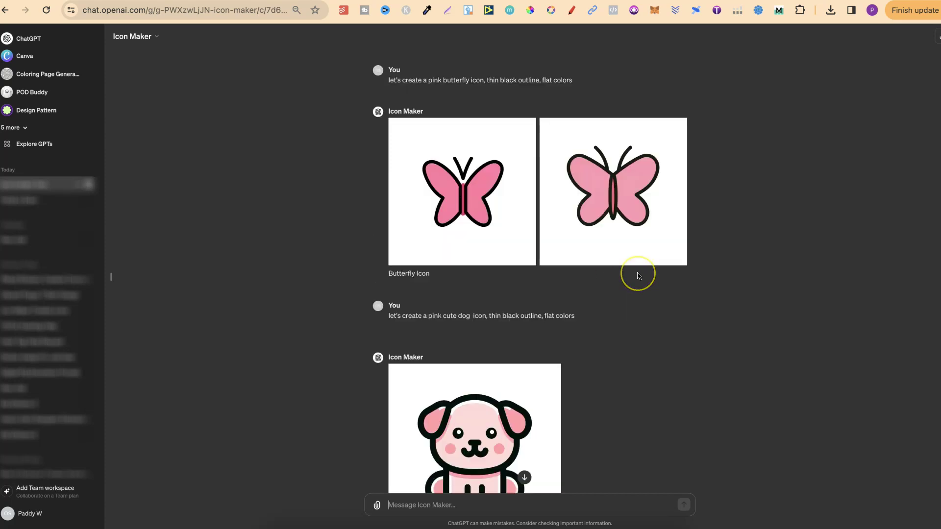
scroll(639, 276, "down", 8)
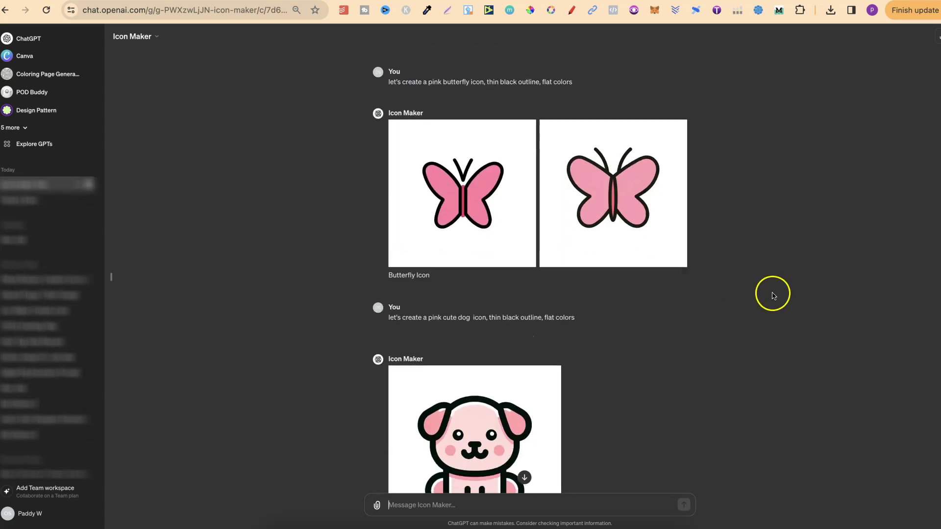
left_click(548, 131)
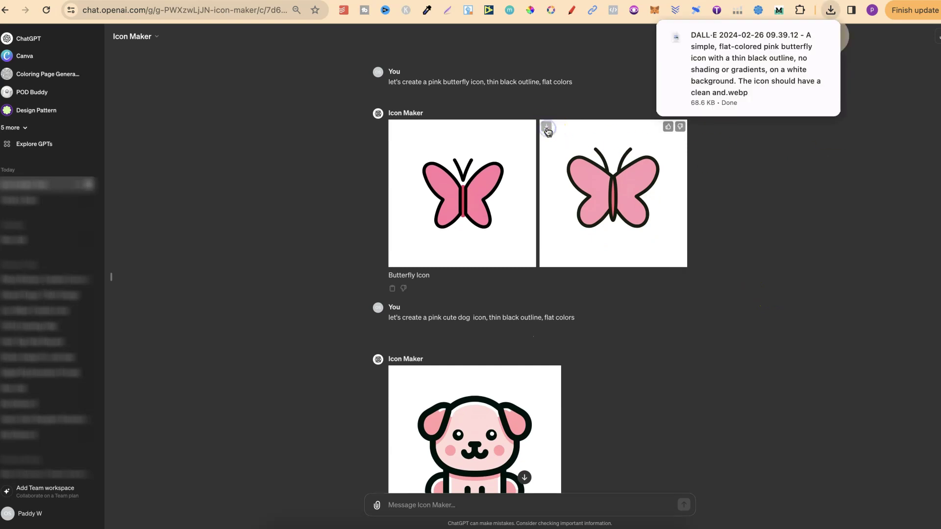
left_click(797, 238)
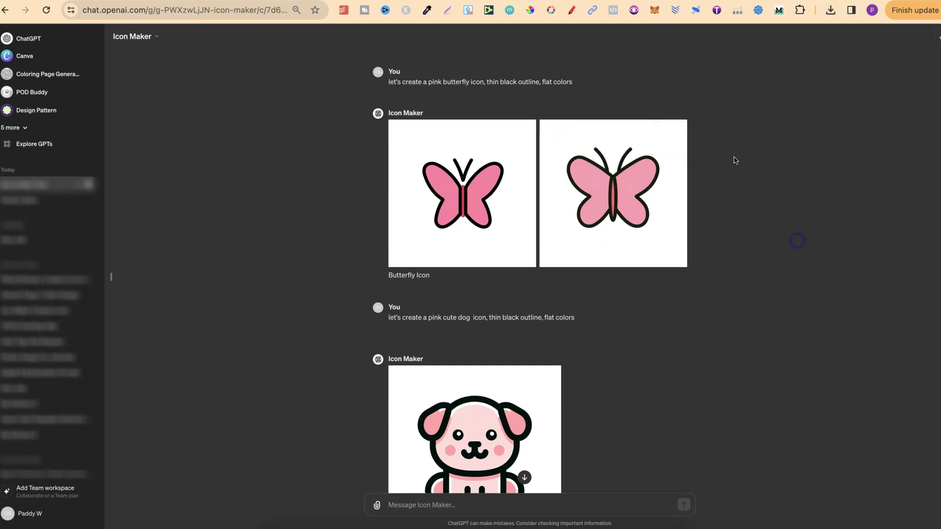
key("ctrl+Tab")
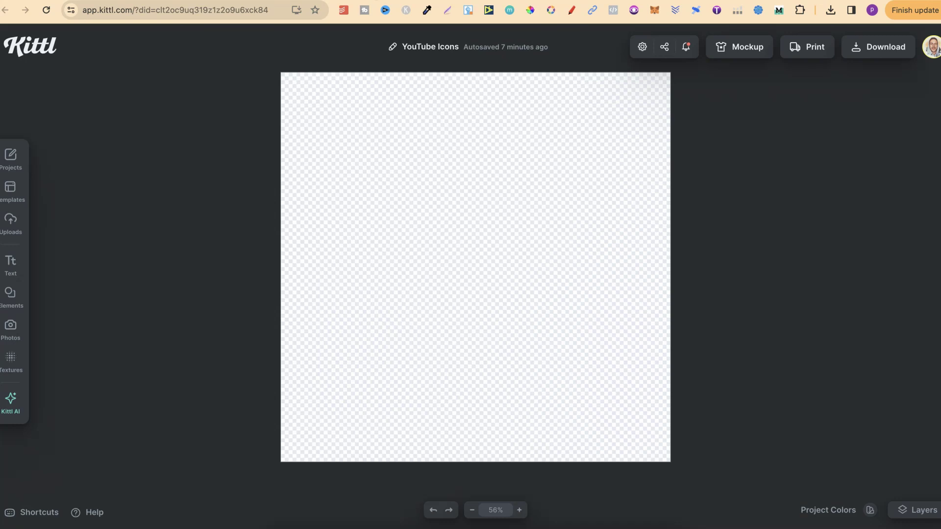
Drag the downloaded pink butterfly .webp from recent downloads onto the Kittl canvas
left_click(831, 8)
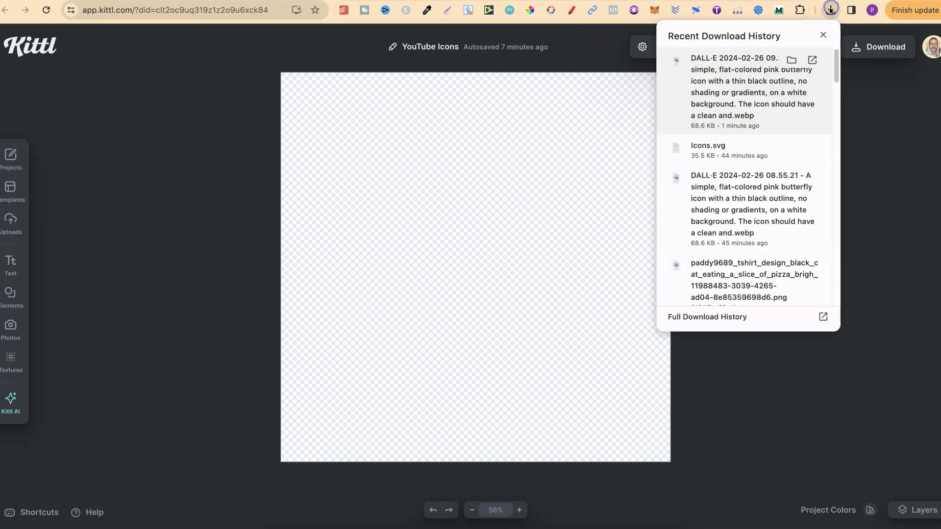
left_click_drag(746, 75, 381, 240)
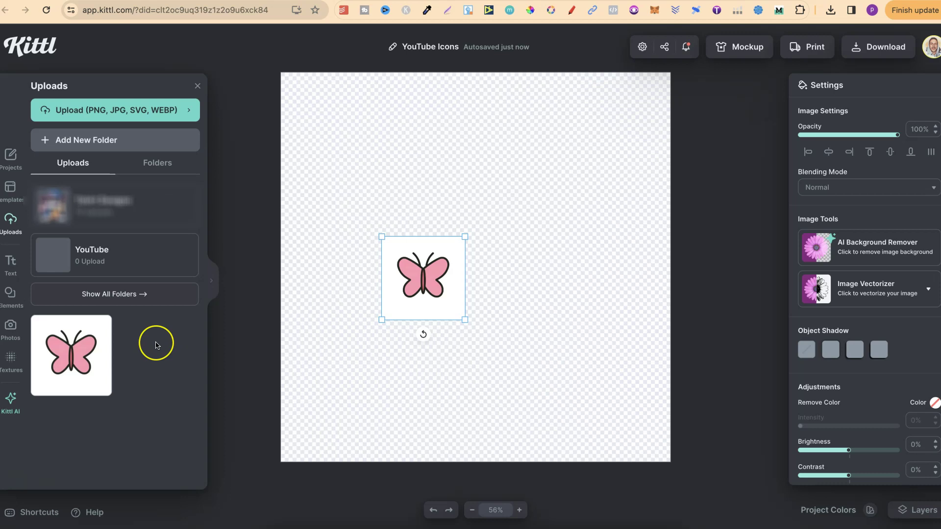
left_click(197, 86)
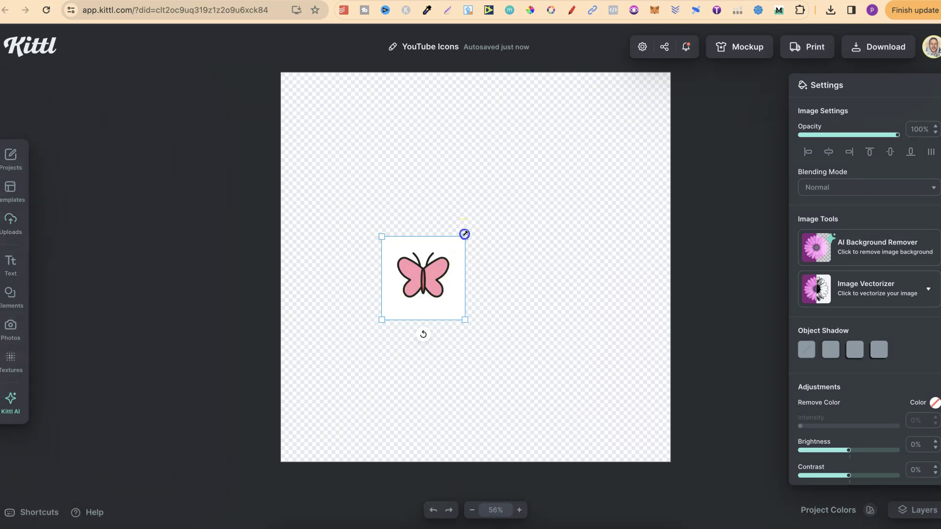
Enlarge the butterfly to fill the canvas and centre it horizontally
left_click_drag(465, 234, 655, 46)
left_click_drag(383, 320, 133, 498)
left_click_drag(435, 304, 496, 304)
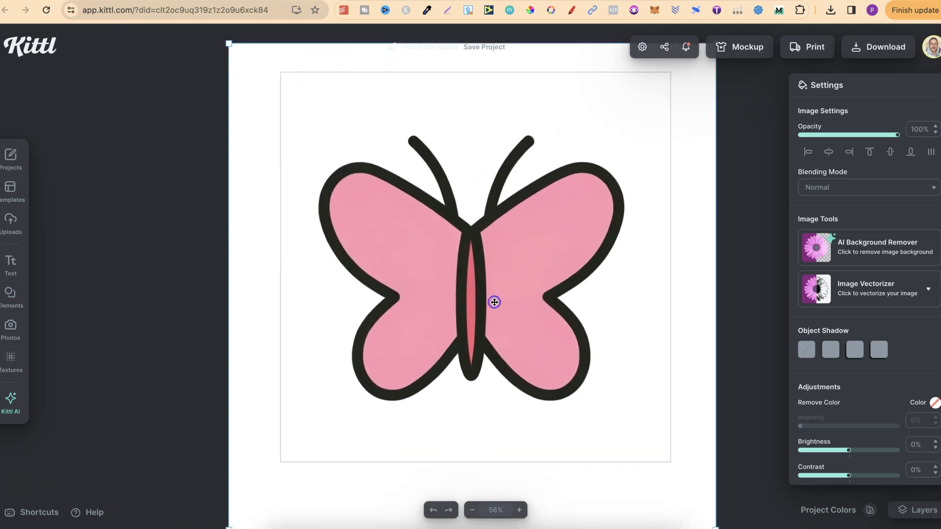
left_click(829, 152)
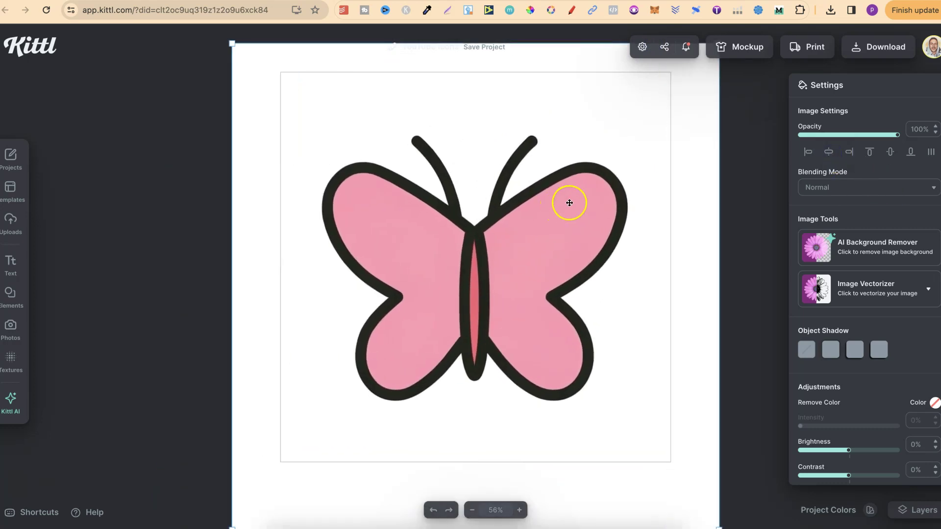
Run AI Background Remover, then Image Vectorizer with Colors set to 3
left_click(866, 257)
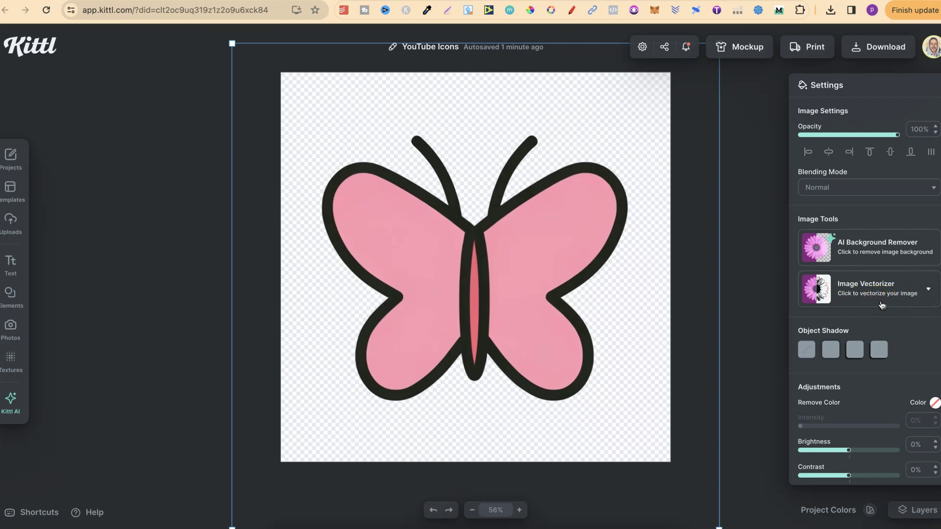
left_click(929, 289)
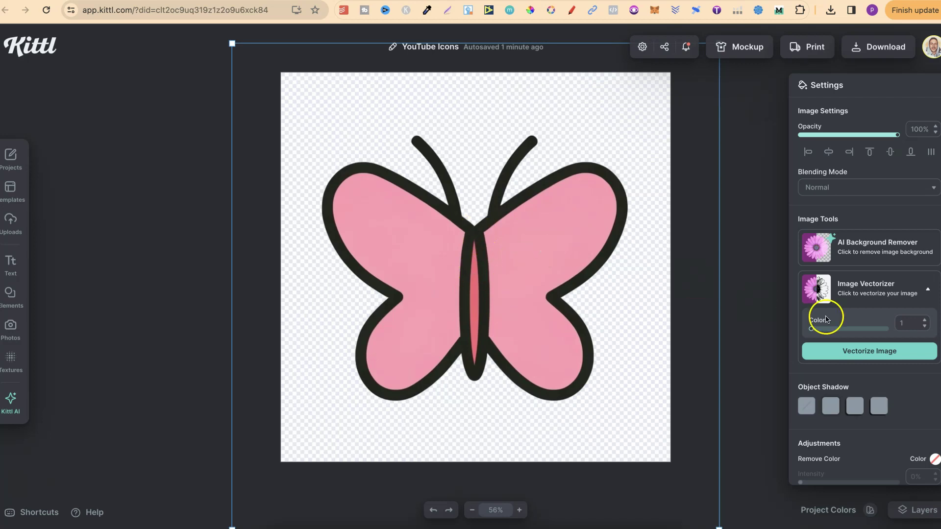
double_click(908, 323)
type("3")
left_click(873, 353)
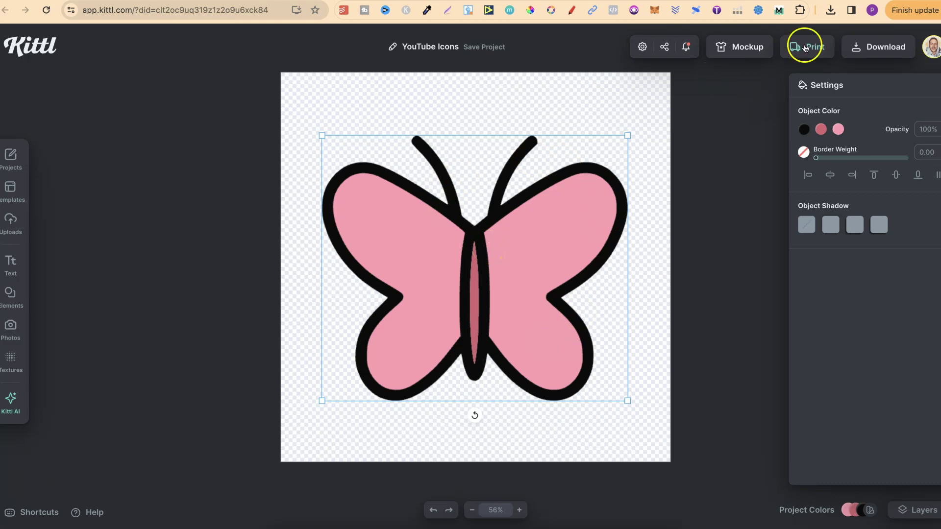
Download the design as an SVG with Remove Background switched on
left_click(861, 50)
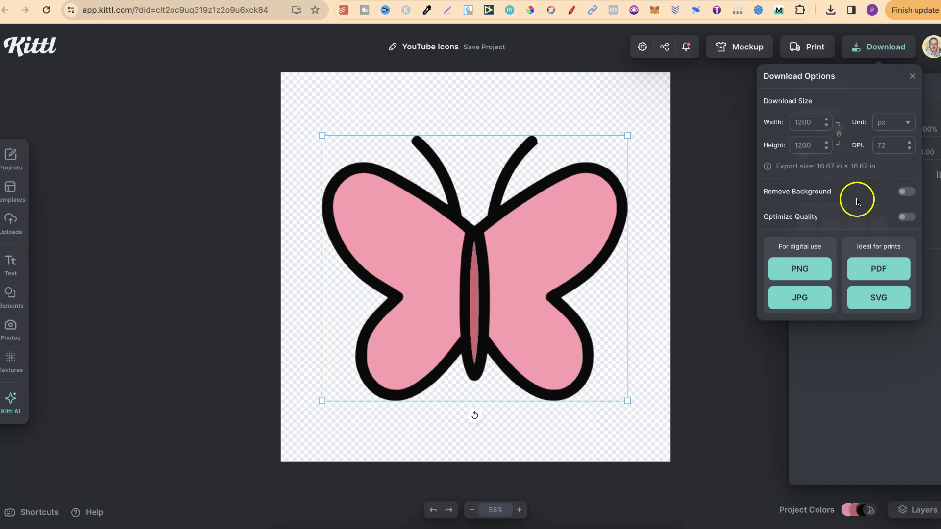
left_click(903, 193)
left_click(882, 301)
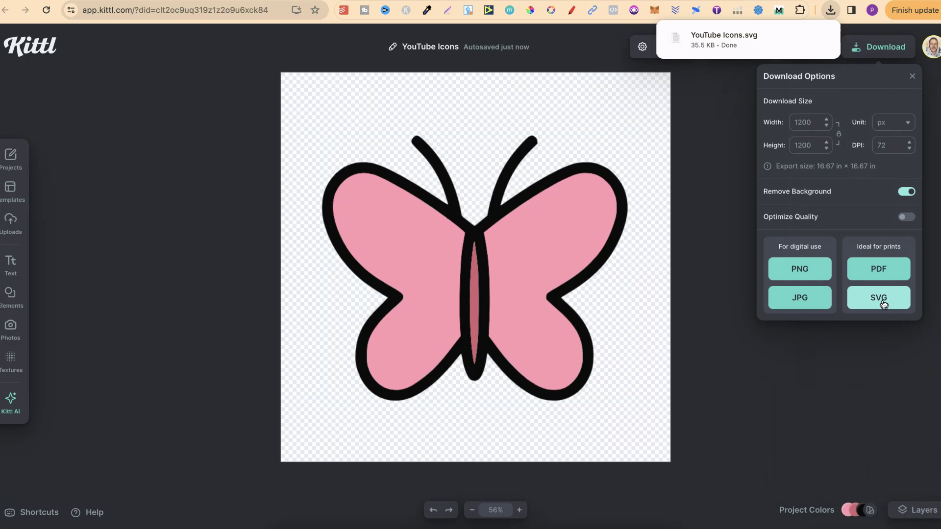
left_click(537, 273)
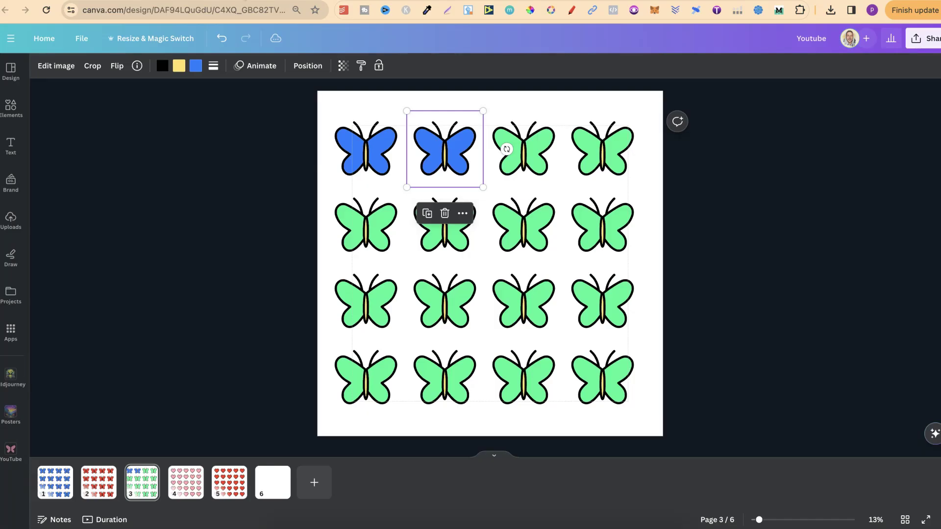
Upload the Kittl butterfly SVG into Canva's YouTube uploads folder
left_click(181, 289)
left_click(15, 419)
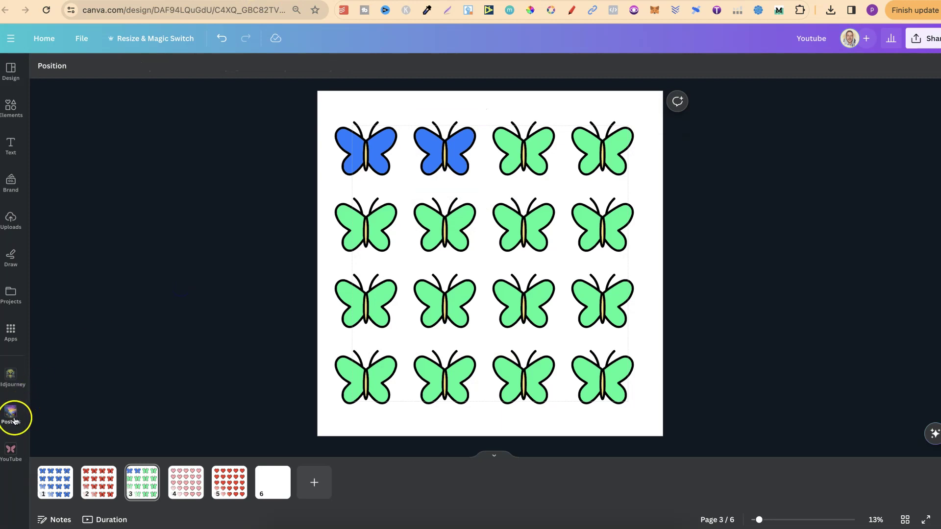
left_click(11, 450)
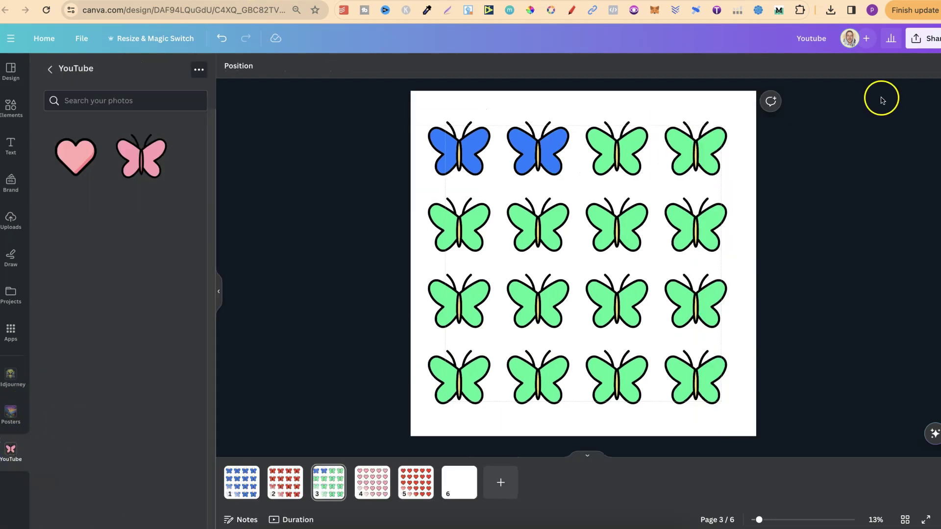
left_click(838, 11)
left_click_drag(677, 56, 136, 265)
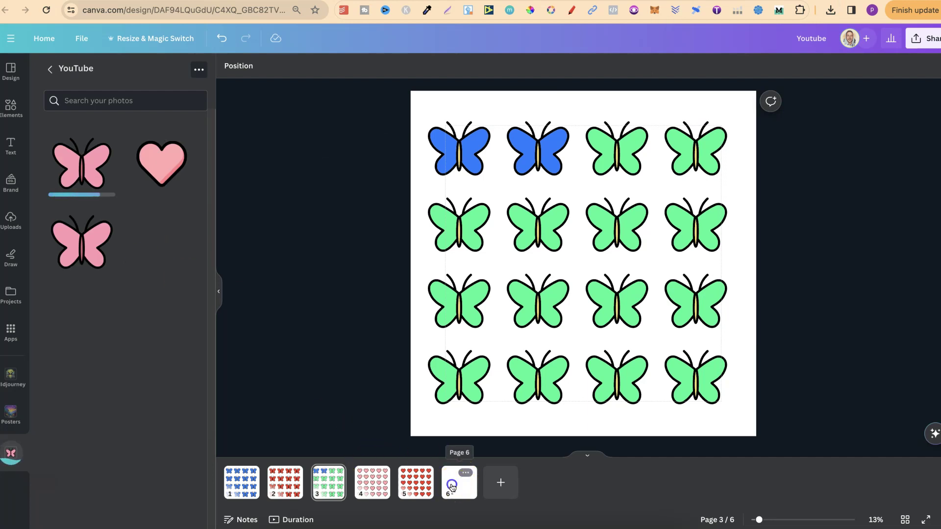
Add the pink butterfly to blank page 6, enlarged to fill most of the page
left_click(452, 486)
left_click(84, 172)
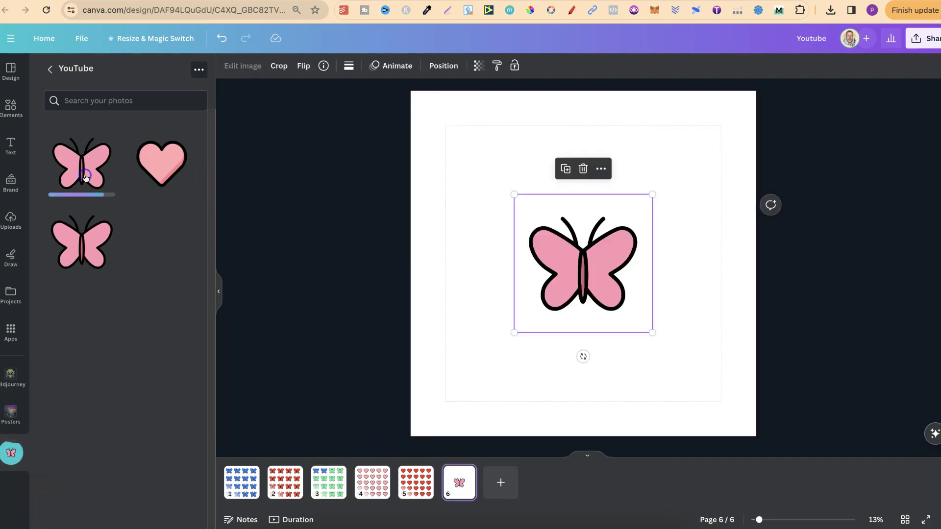
left_click_drag(515, 331, 438, 409)
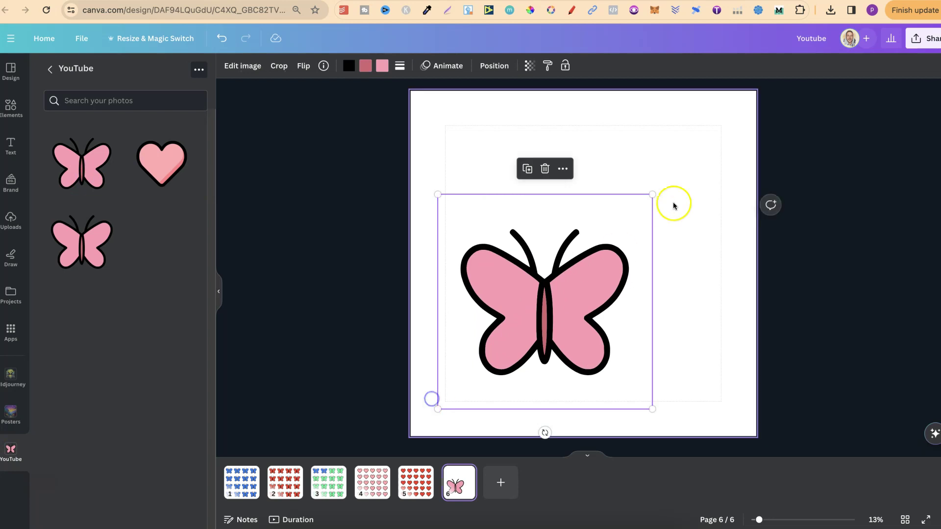
left_click_drag(653, 194, 747, 100)
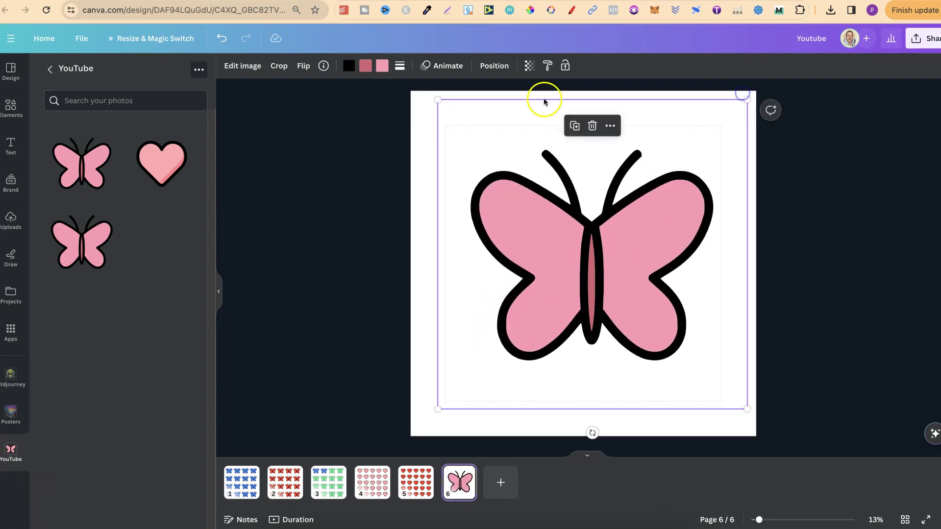
Colour the wings blue and the body yellow, and reset the outline to #000000
left_click(384, 66)
left_click(105, 128)
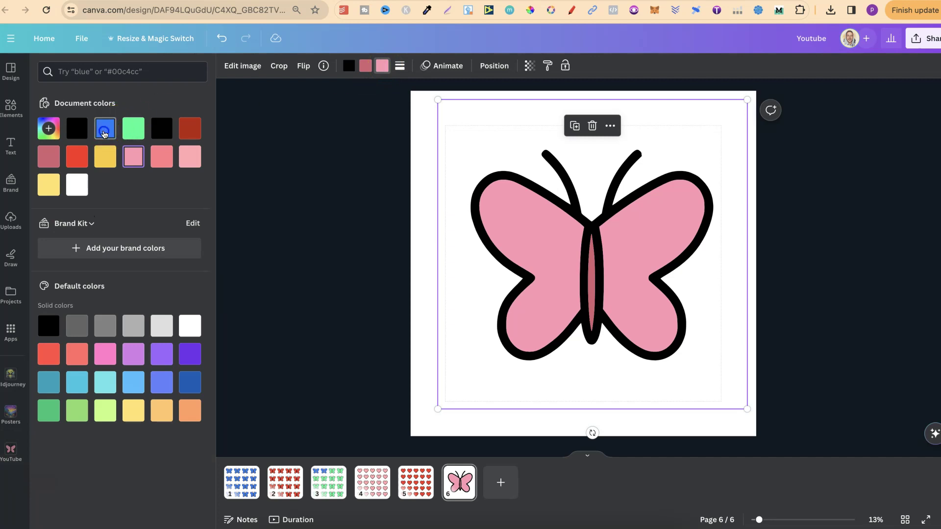
left_click(363, 67)
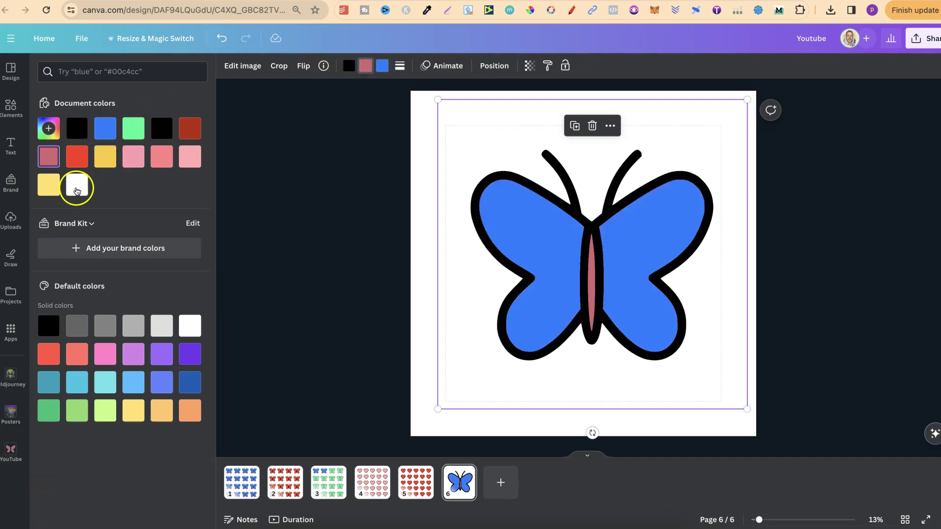
left_click(53, 191)
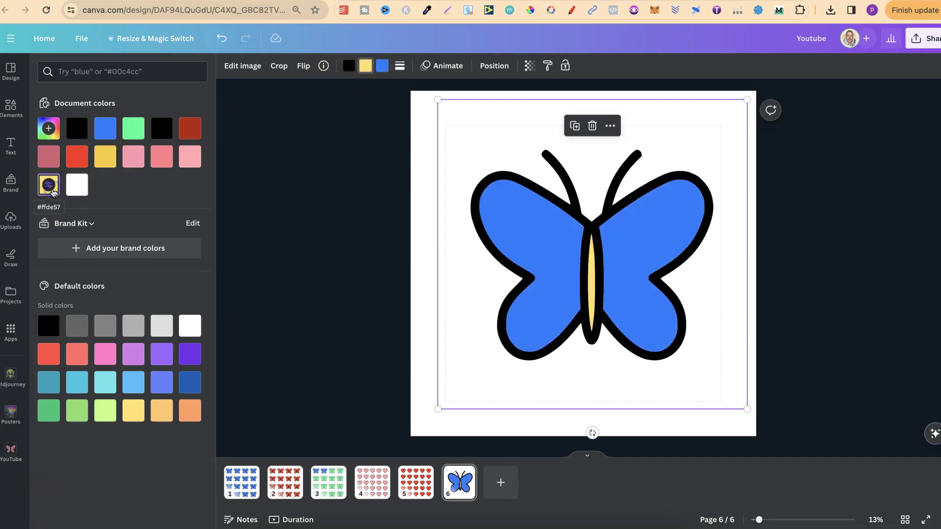
left_click(349, 69)
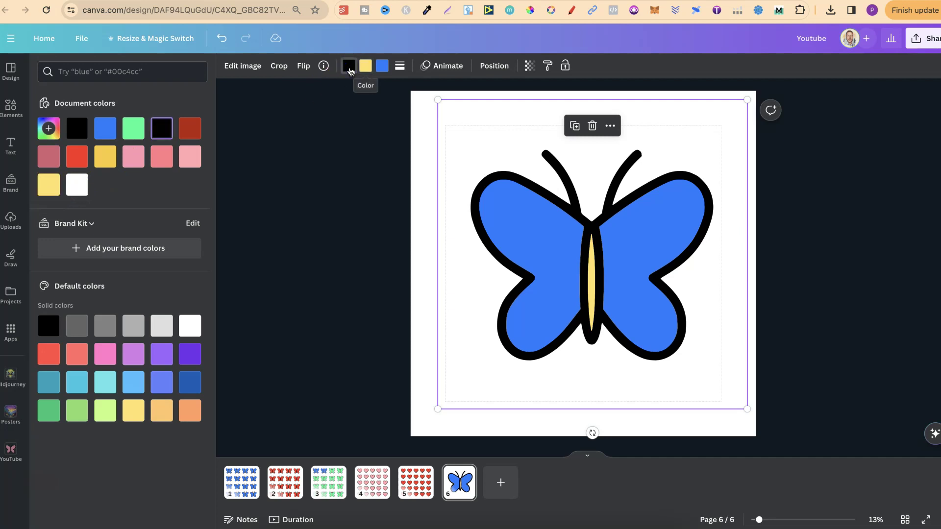
left_click(105, 128)
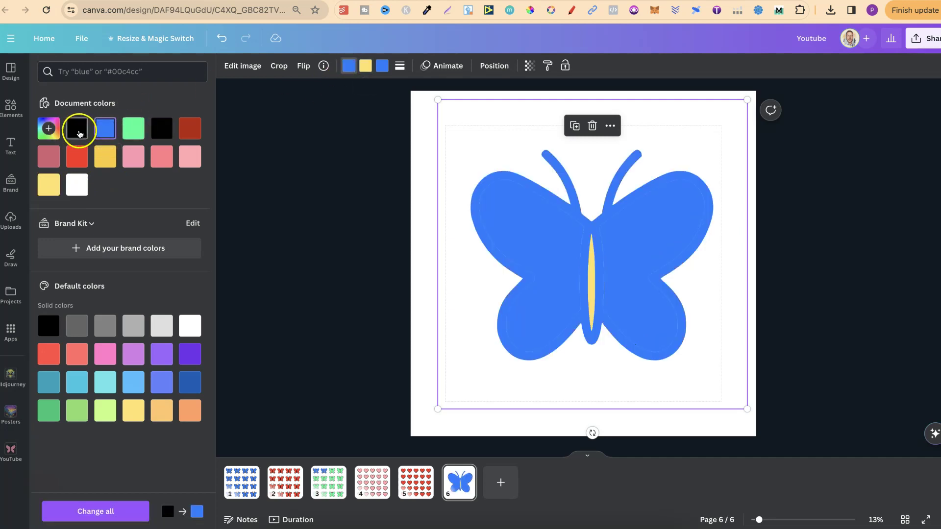
left_click(48, 128)
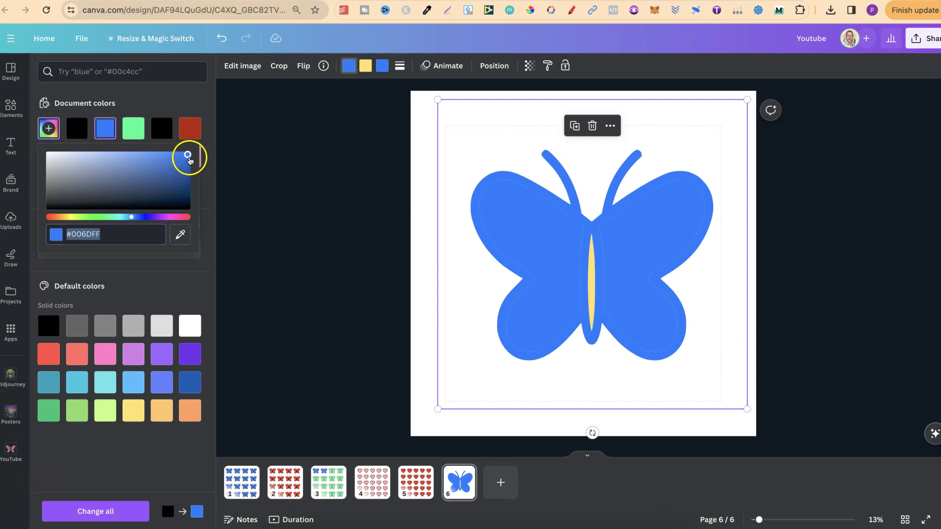
mouse_move(189, 158)
left_mouse_down()
mouse_move(184, 217)
mouse_move(190, 140)
left_mouse_up()
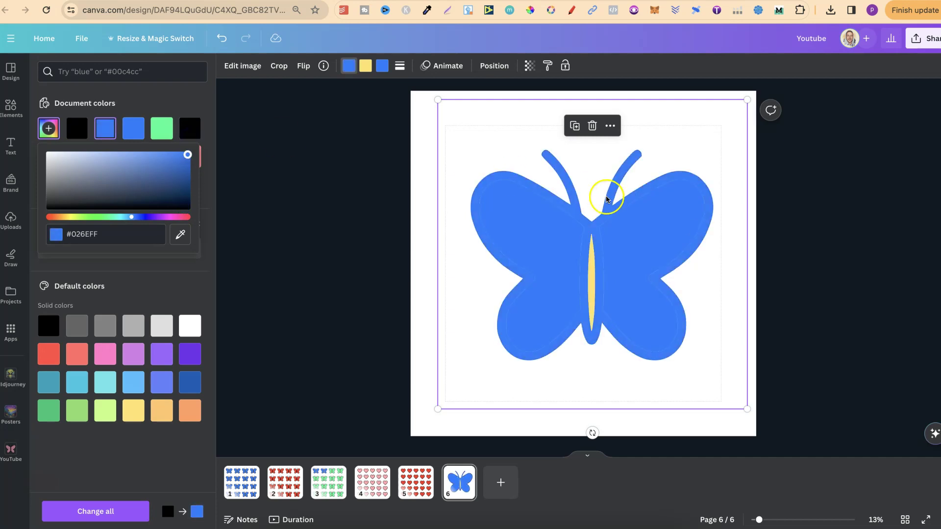
left_click(190, 136)
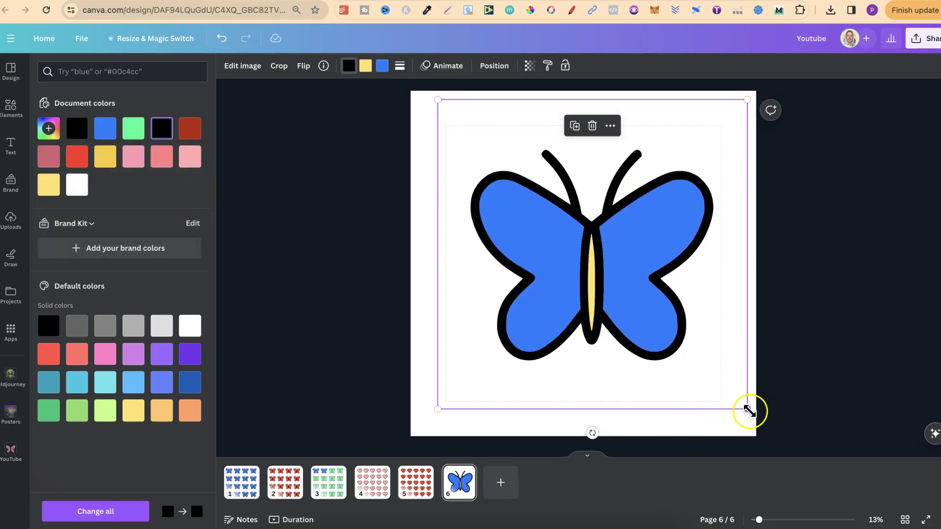
Shrink the butterfly, move it top-left, and space the five copies evenly with Tidy up
left_click_drag(747, 409, 497, 172)
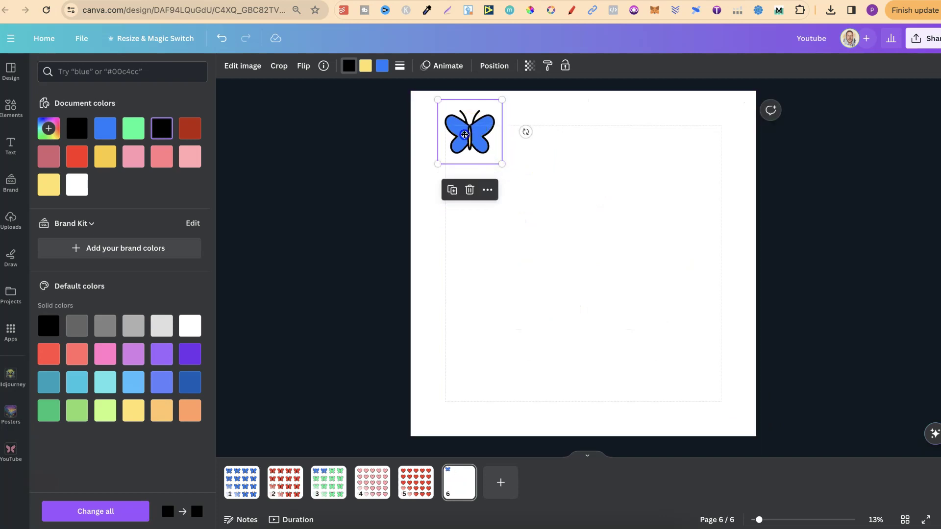
left_click_drag(470, 126, 703, 130)
left_click_drag(794, 126, 310, 147)
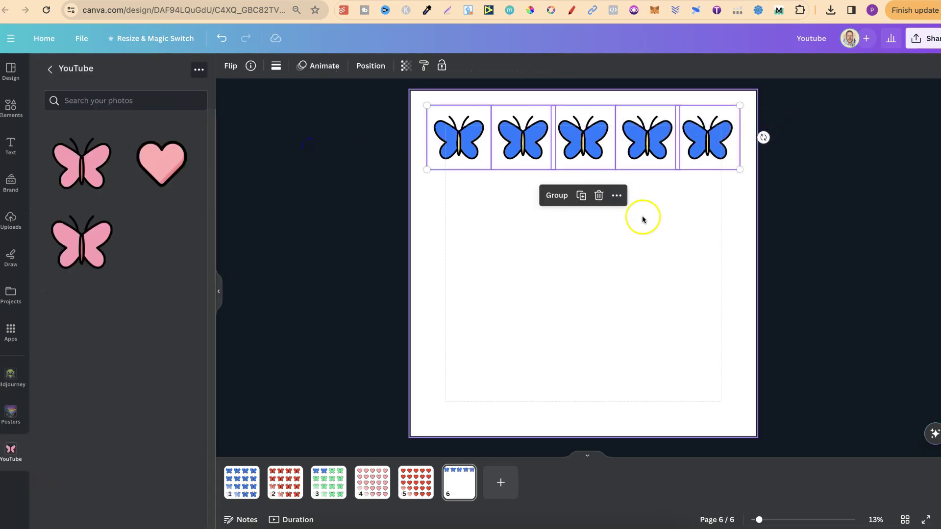
left_click(617, 196)
mouse_move(675, 239)
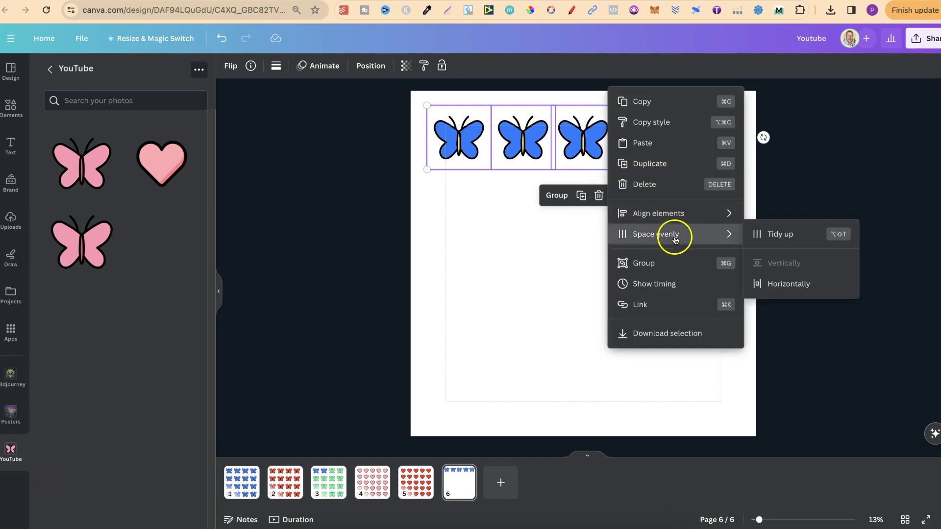
left_click(789, 234)
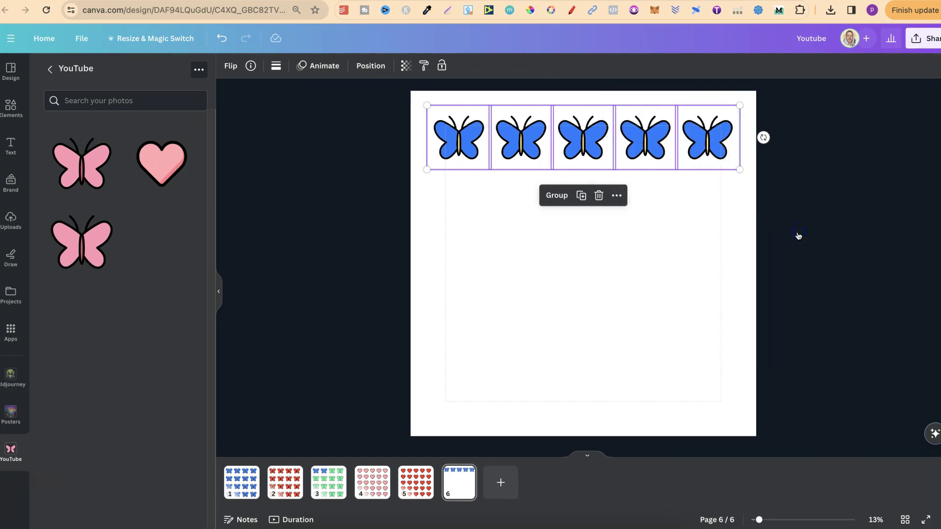
left_click(803, 174)
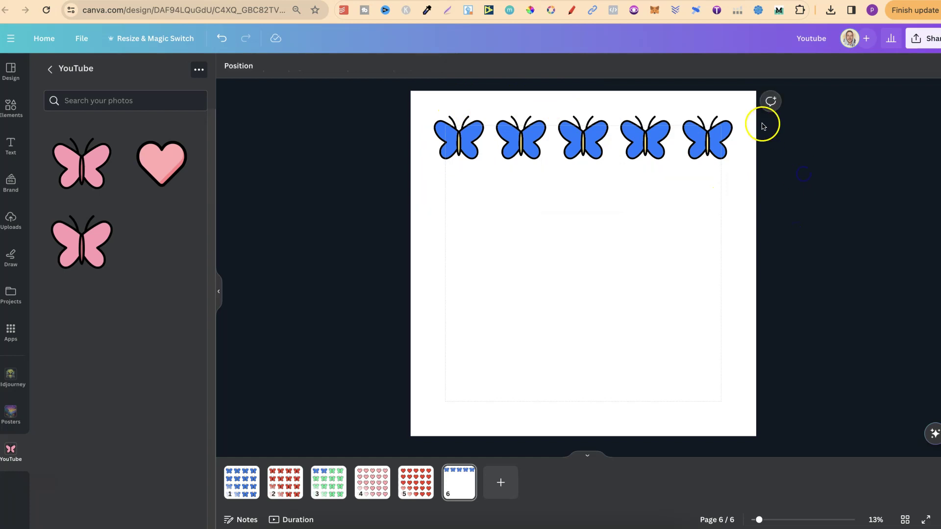
left_click_drag(762, 124, 230, 233)
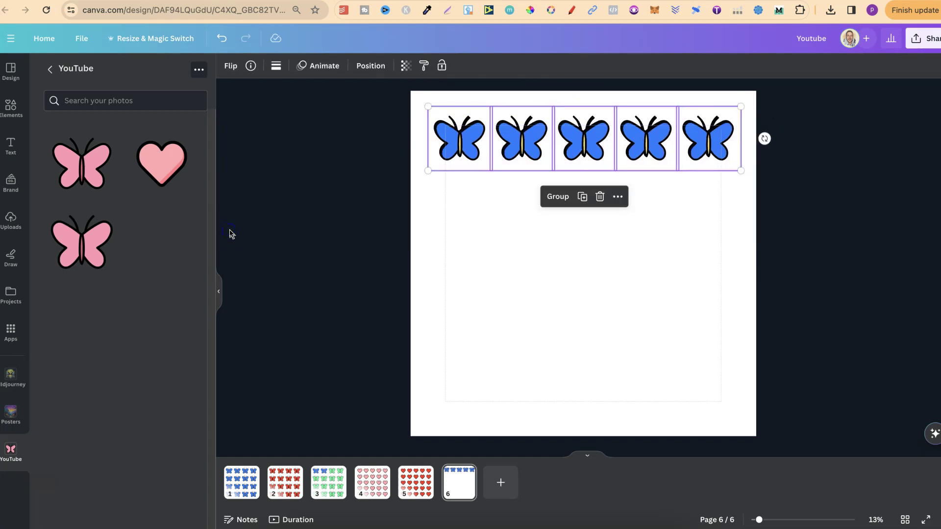
Copy the butterfly row down into five rows, then resize and centre the 25-butterfly grid
left_click_drag(514, 143, 517, 365)
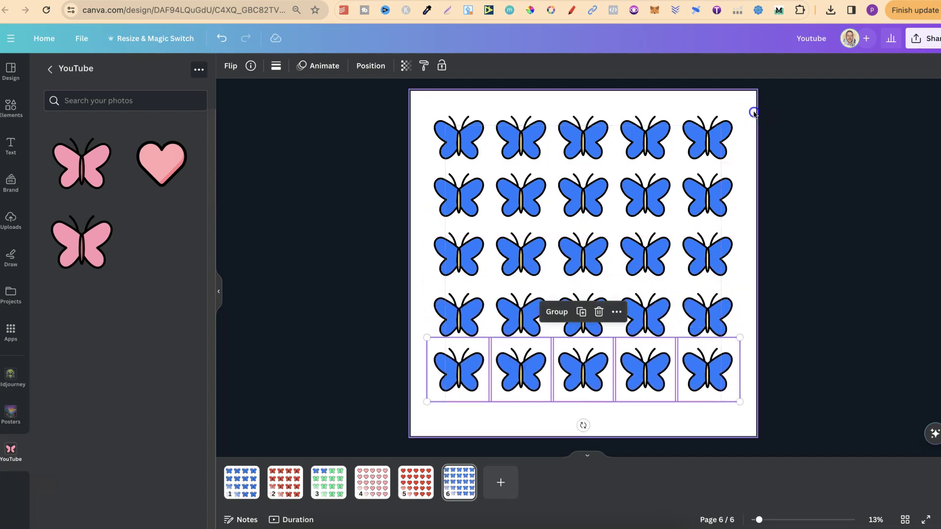
left_click_drag(754, 112, 262, 407)
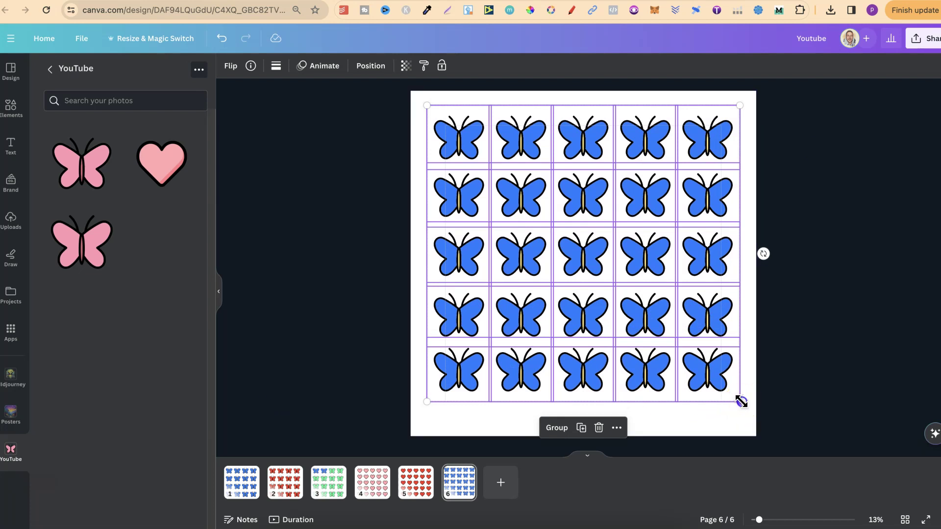
left_click_drag(739, 399, 755, 415)
left_click_drag(703, 193, 697, 195)
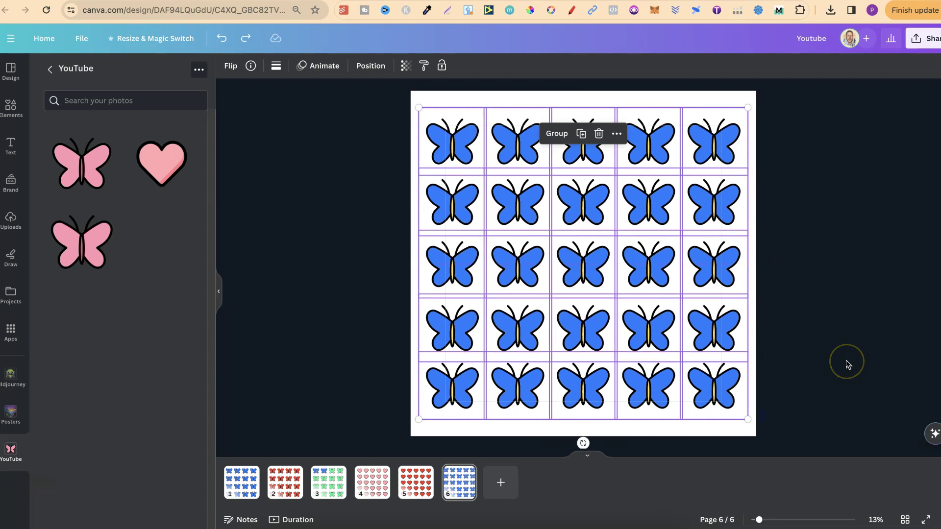
left_click_drag(748, 418, 725, 400)
left_click_drag(684, 266, 692, 271)
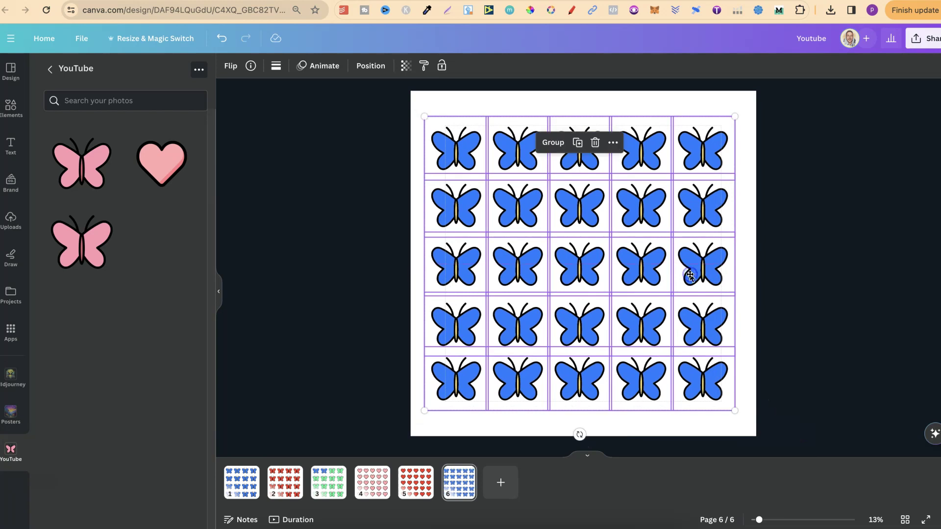
left_click(867, 257)
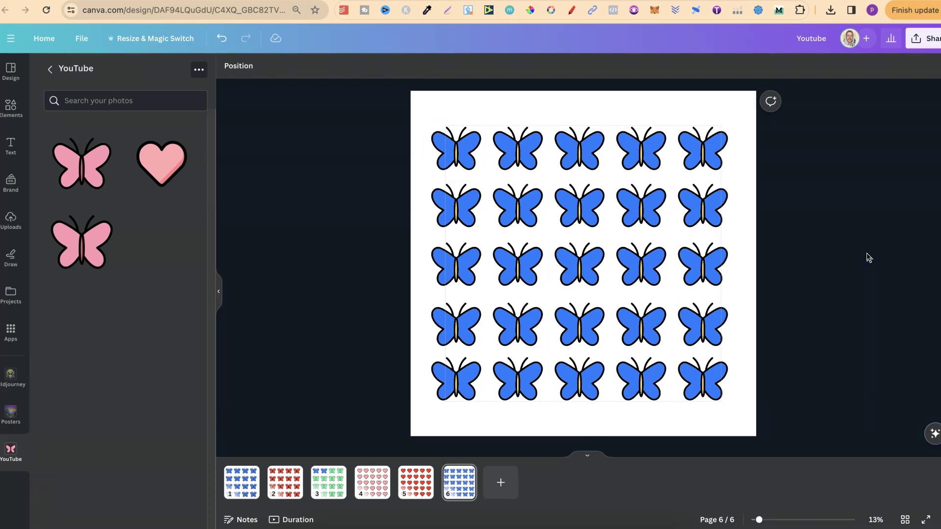
On page 3, recolour the first top-row butterfly blue and the second yellow
left_click(452, 494)
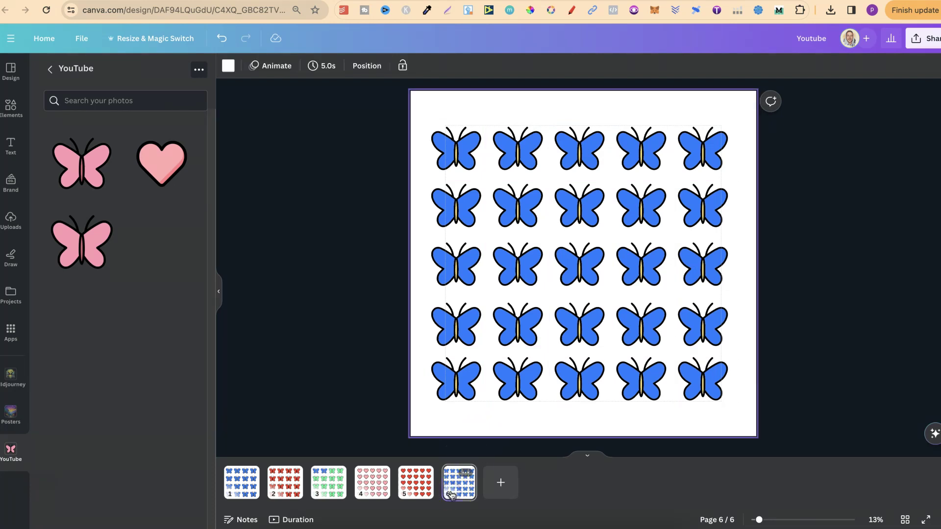
left_click(332, 485)
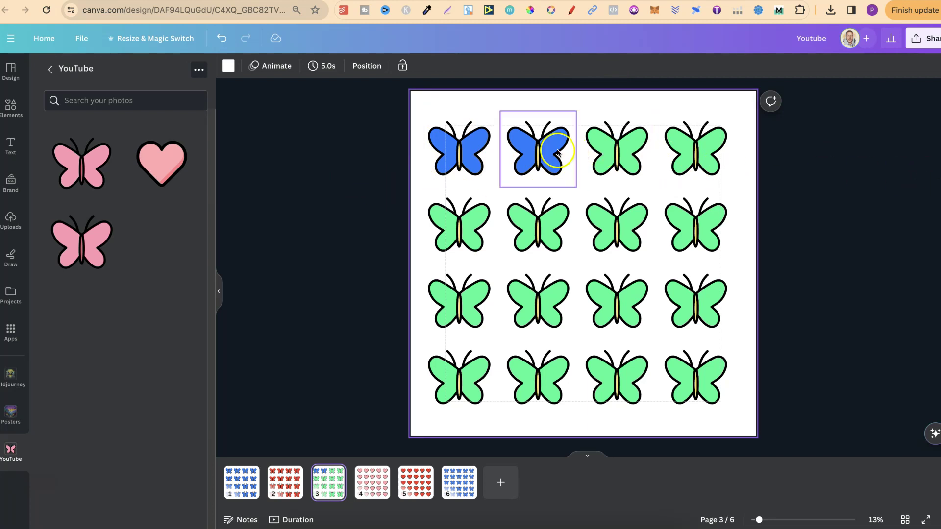
left_click(456, 150)
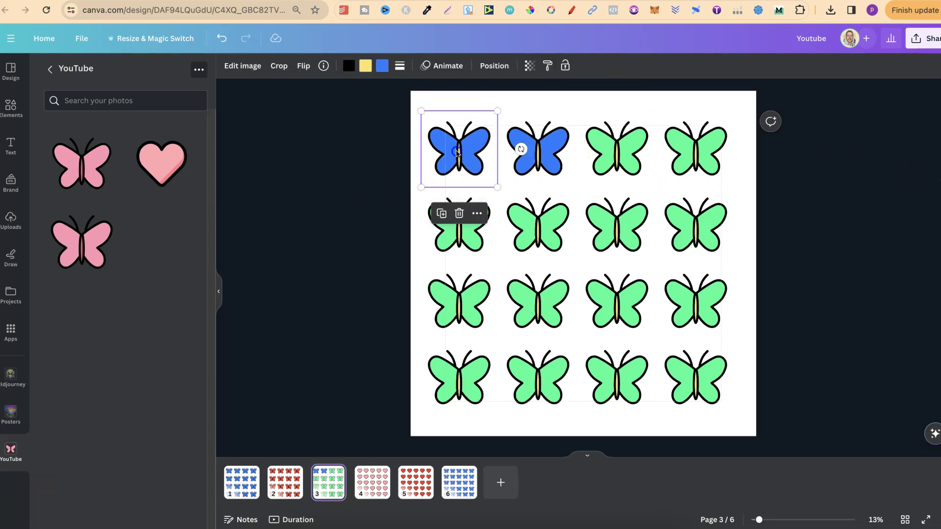
left_click(365, 65)
left_click(102, 134)
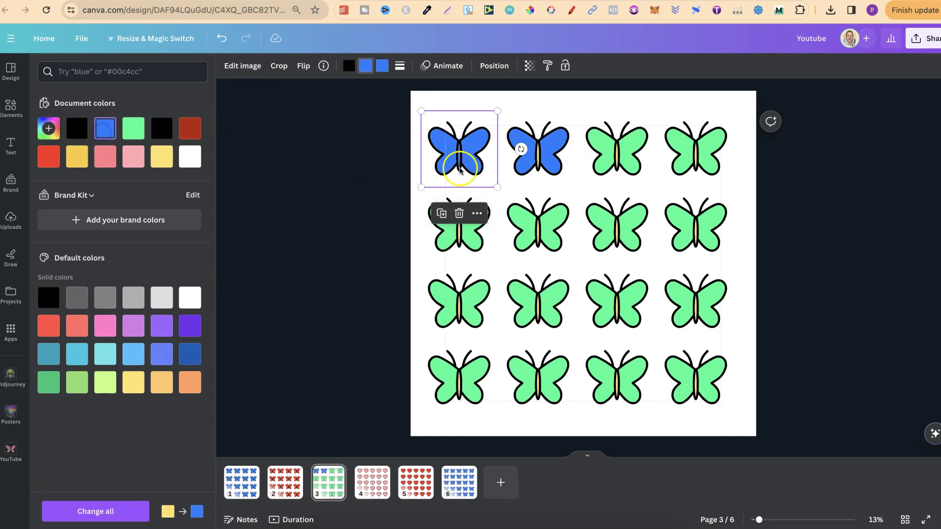
left_click(534, 150)
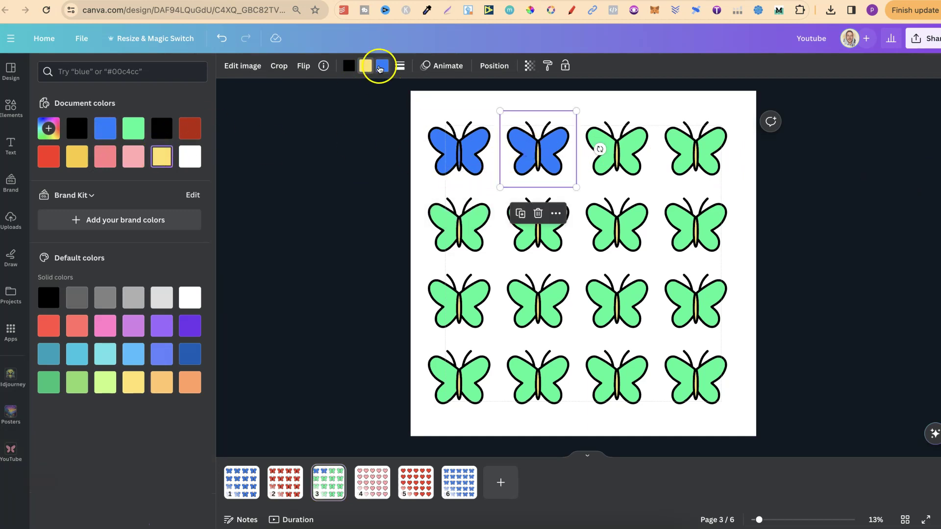
left_click(380, 67)
left_click(77, 157)
Make the third top-row butterfly blue and the fourth light yellow
left_click(620, 145)
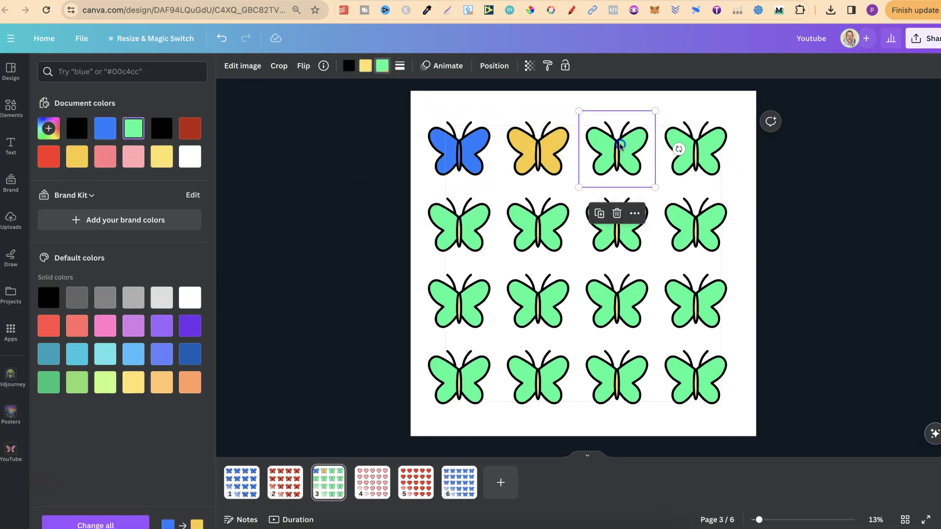
left_click(105, 130)
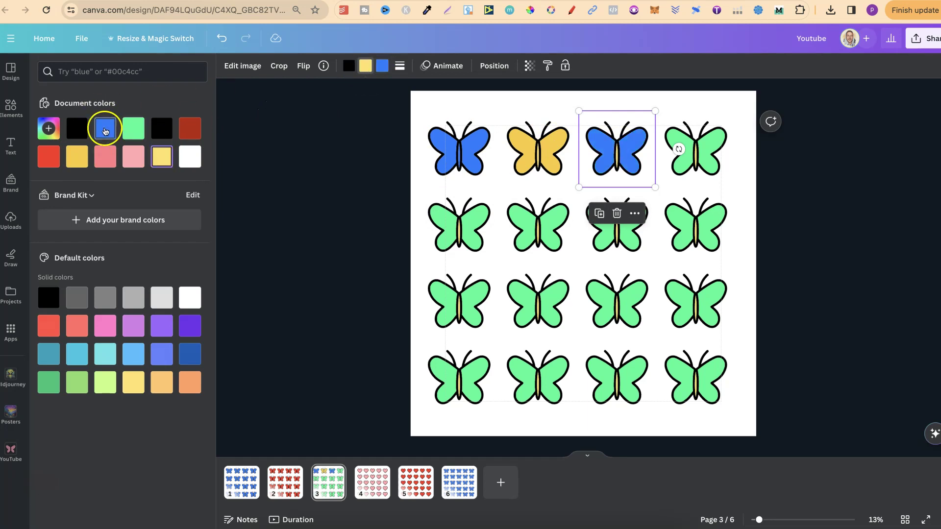
left_click(699, 145)
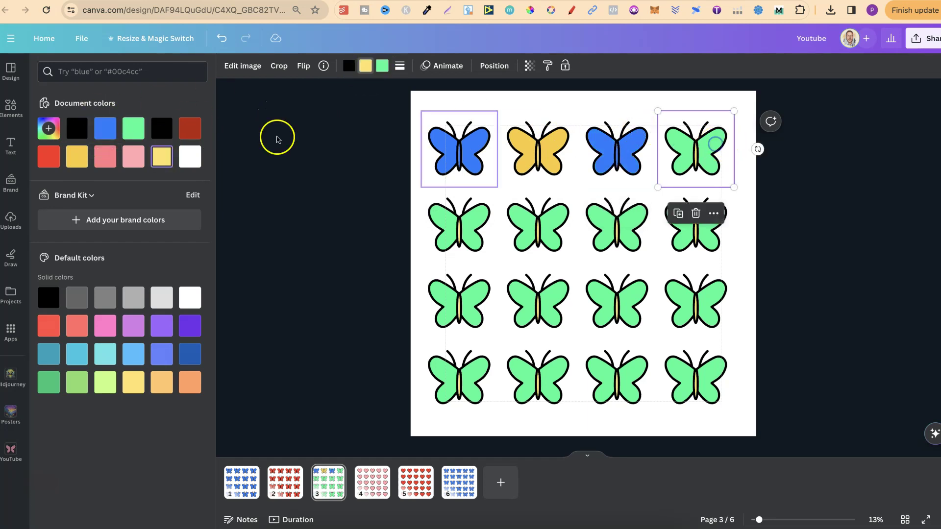
left_click(382, 66)
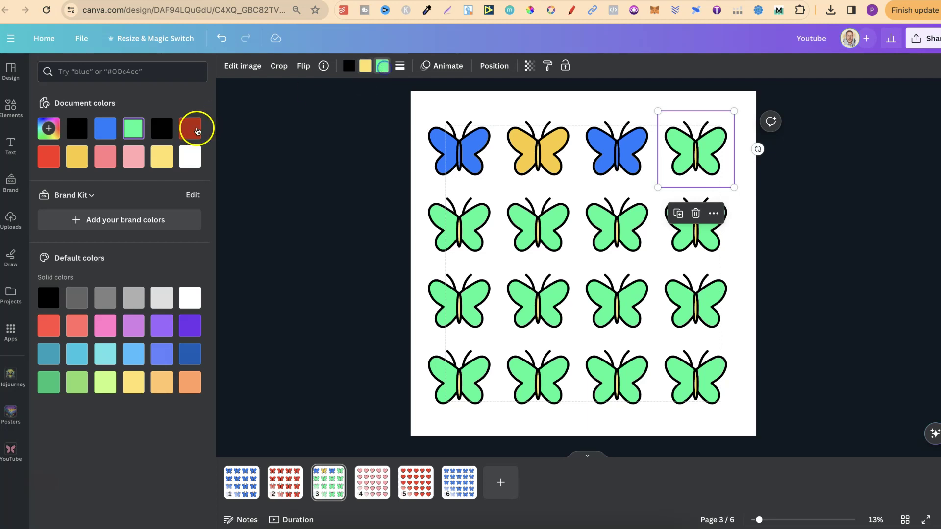
left_click(161, 156)
left_click(815, 203)
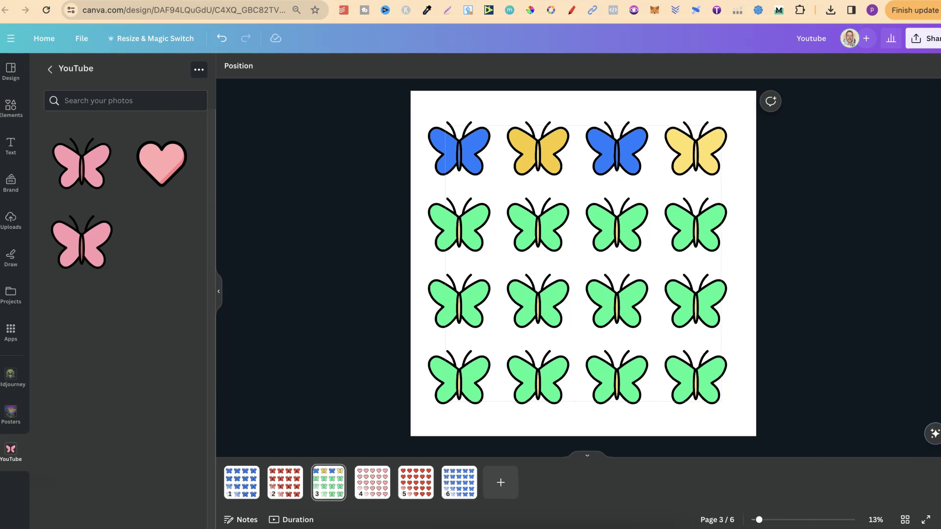
Download the pink Book Icon image from the Icon Maker chat to Downloads
left_click(588, 2)
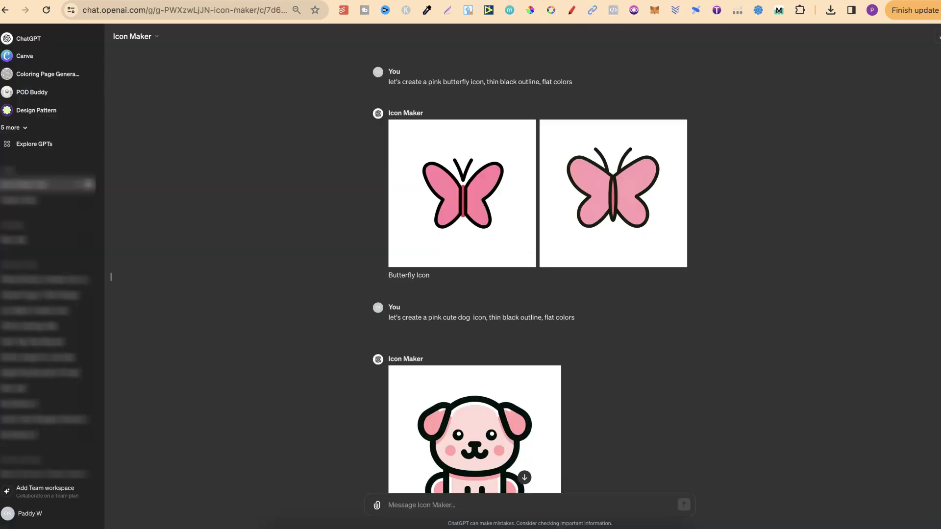
scroll(701, 287, "down", 2)
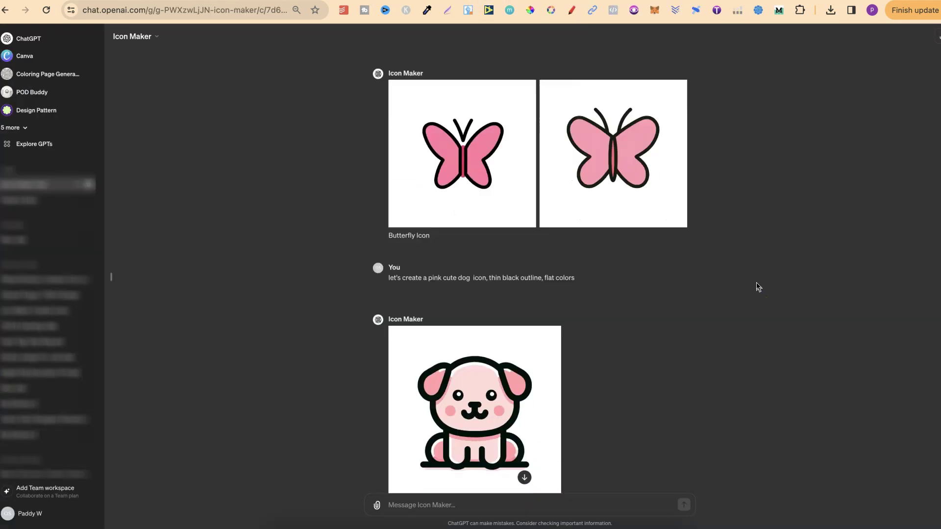
left_click(701, 296)
scroll(706, 294, "up", 2)
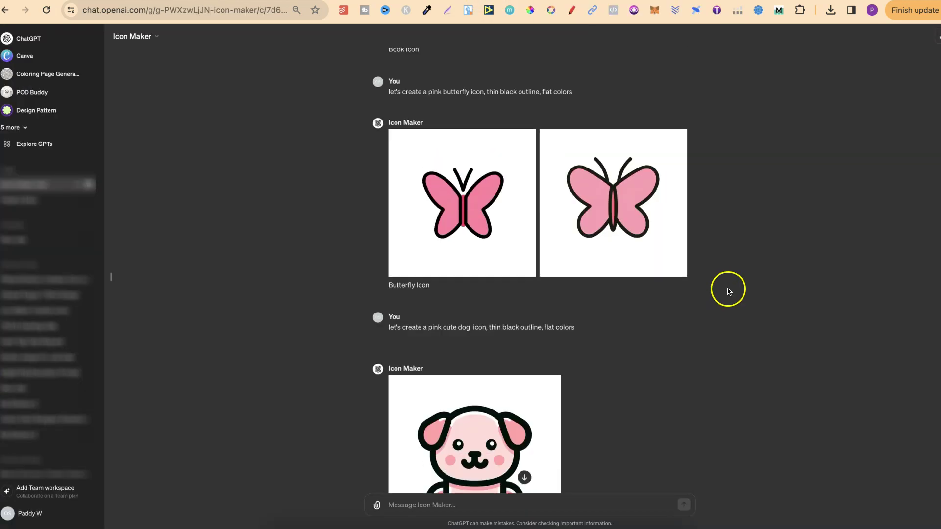
scroll(803, 239, "up", 5)
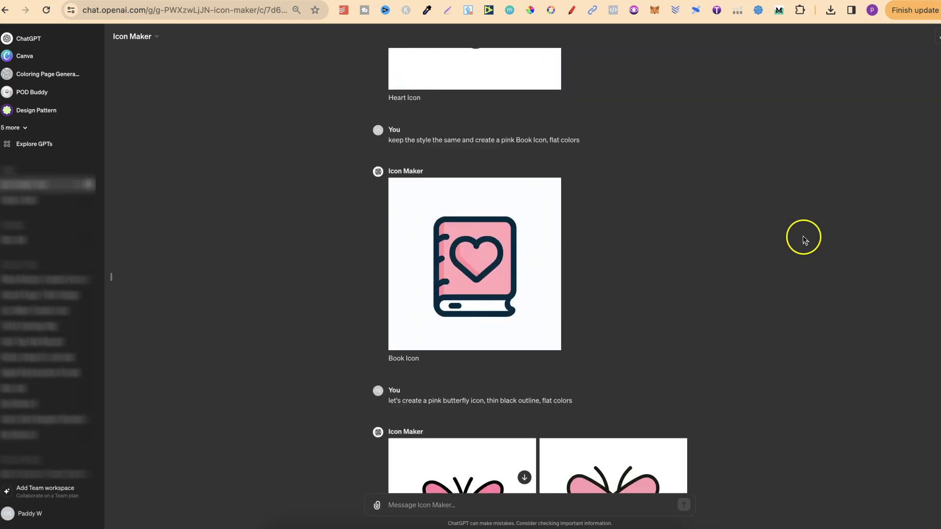
scroll(694, 255, "up", 2)
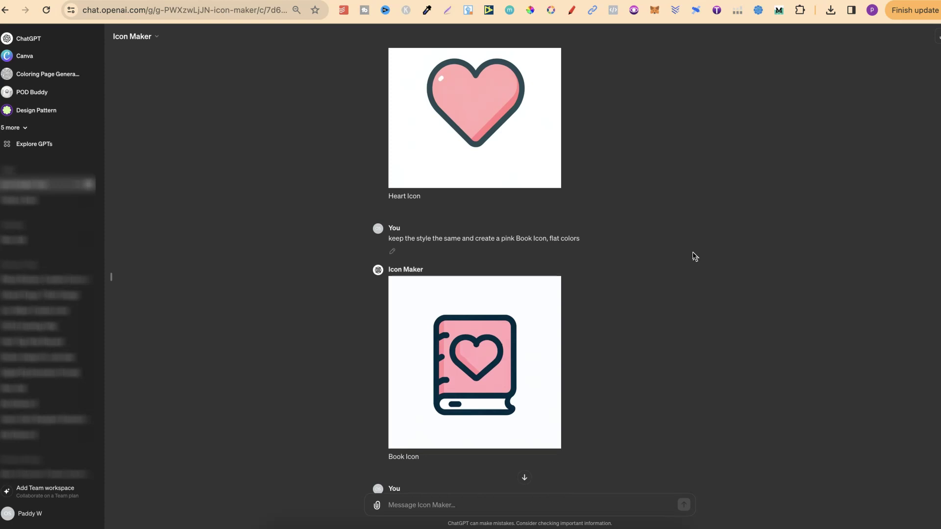
left_click(610, 355)
scroll(612, 359, "down", 7)
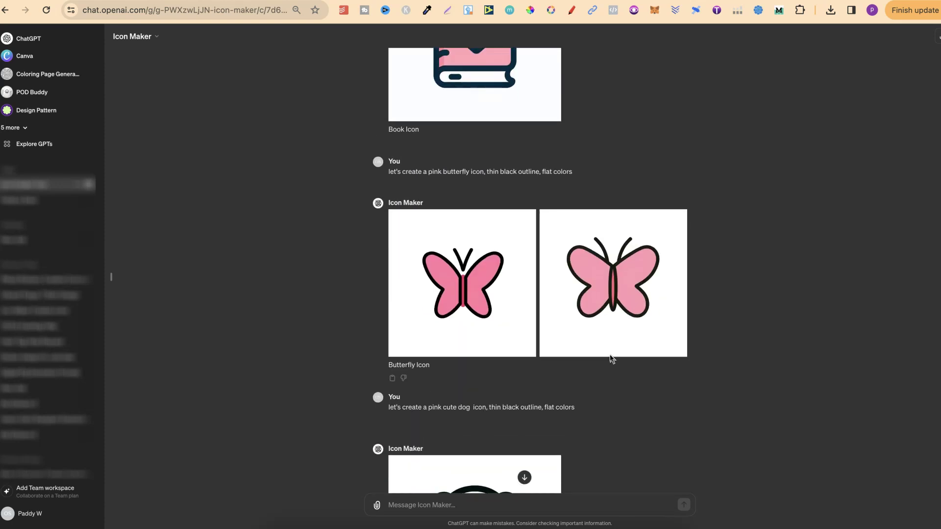
scroll(612, 359, "up", 5)
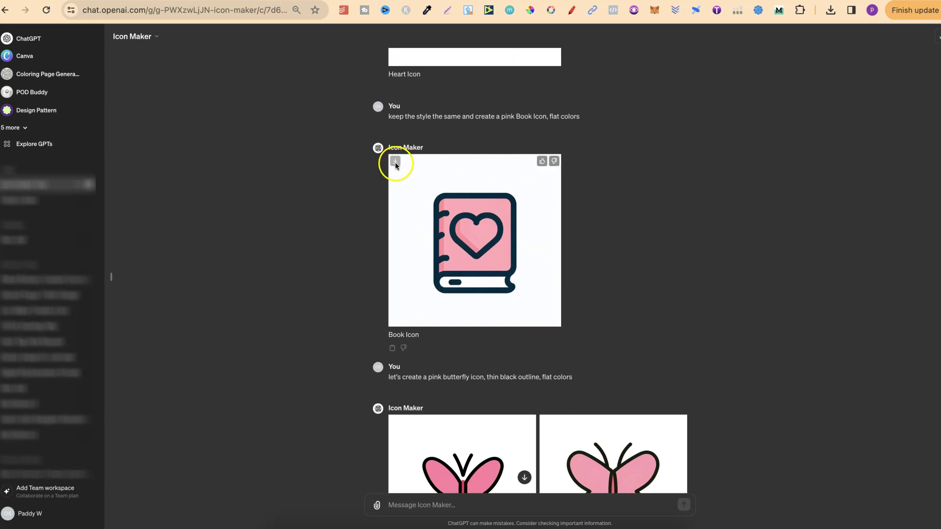
left_click(396, 163)
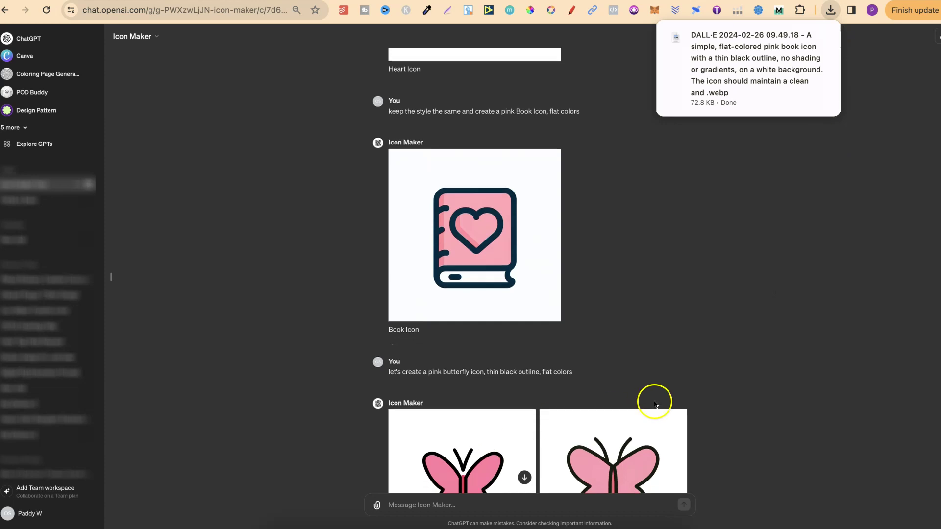
scroll(393, 483, "down", 7)
Attach the downloaded book icon and ask Icon Maker to keep all future icons in this style
left_click(377, 505)
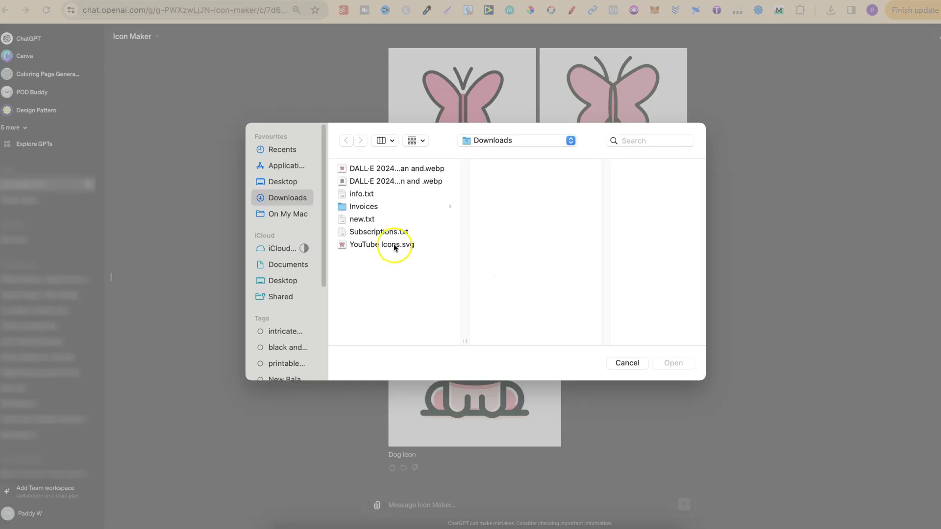
left_click(393, 181)
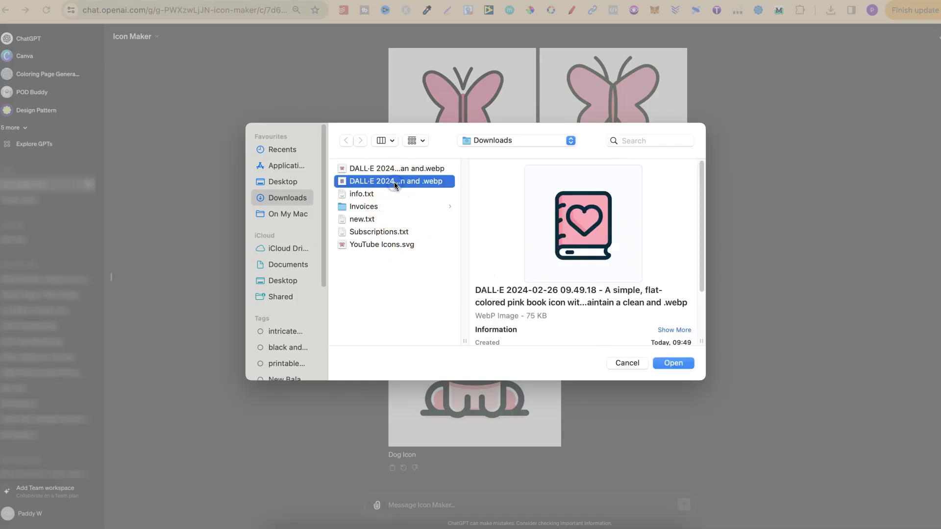
left_click(673, 363)
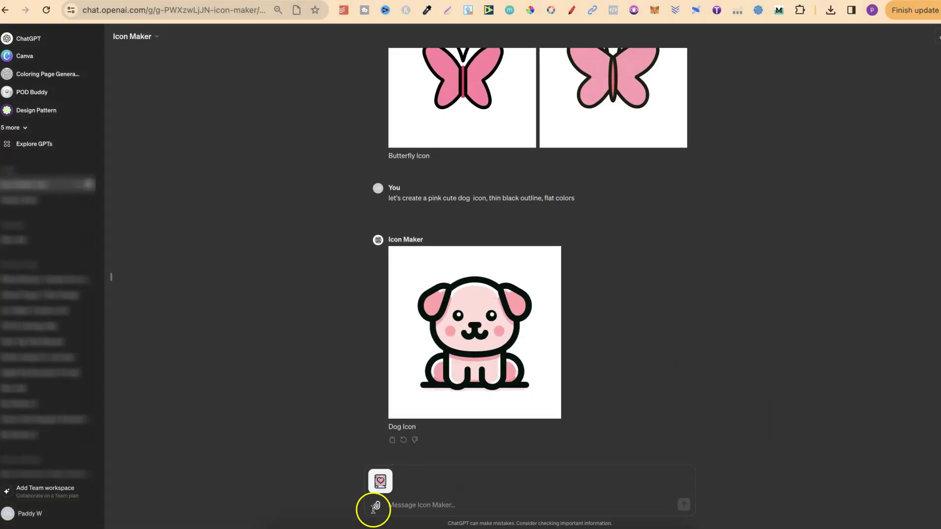
left_click(409, 504)
type("I")
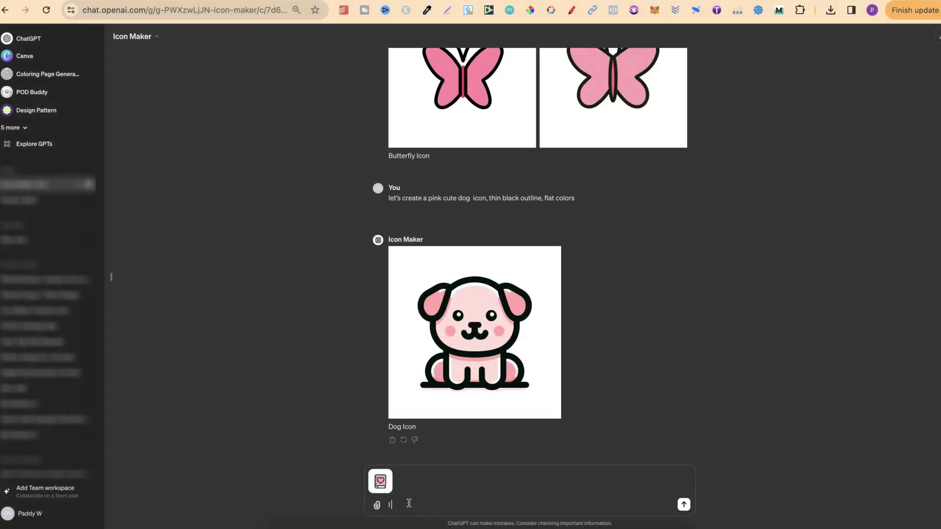
type(" really like this style, can you keep all future icons in this style, just respond with YES")
left_click(733, 420)
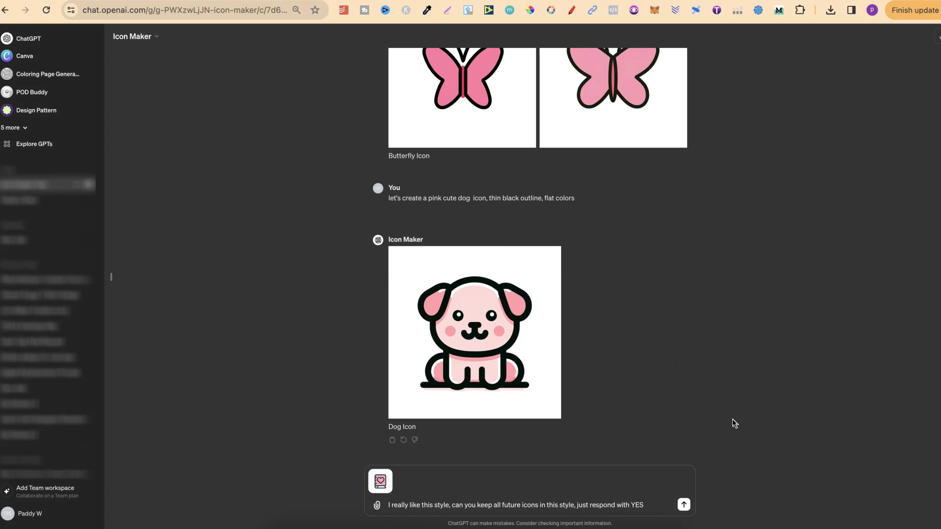
left_click(684, 505)
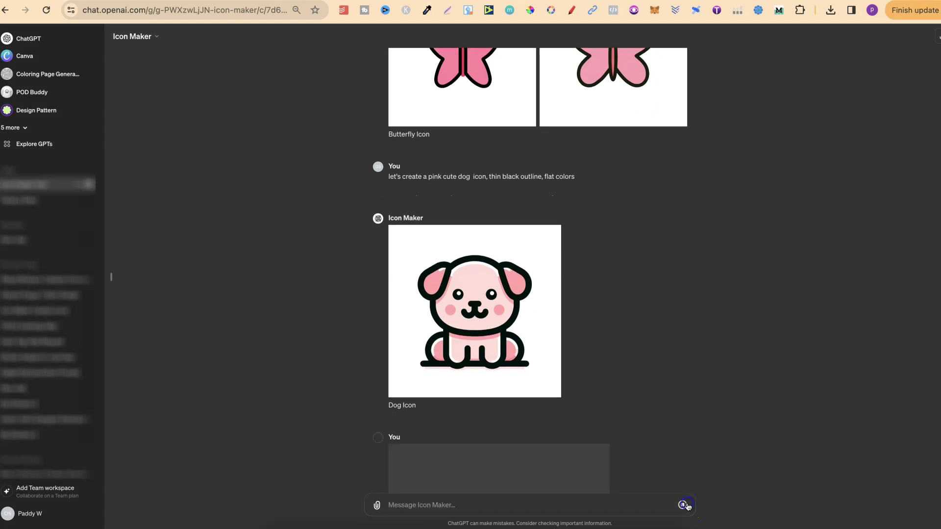
Copy the earlier butterfly prompt and paste it into a new message
left_click(637, 333)
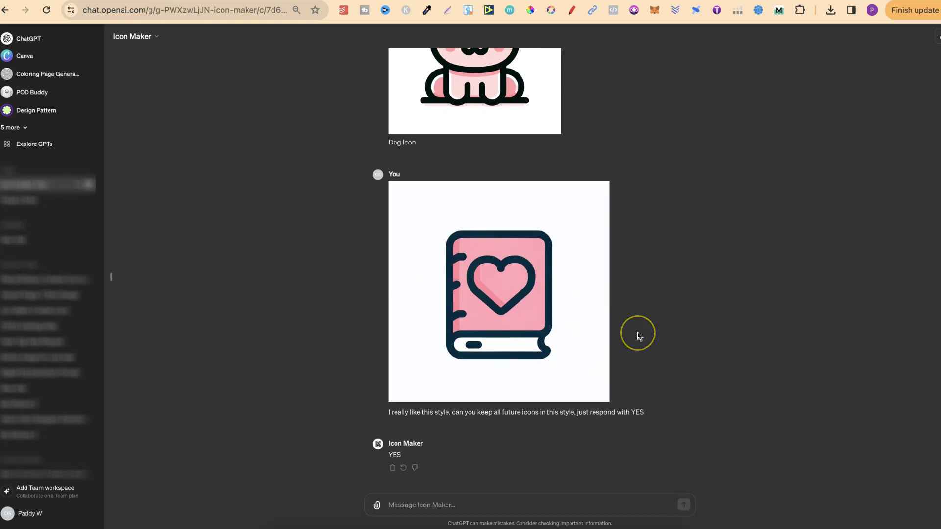
scroll(637, 334, "up", 7)
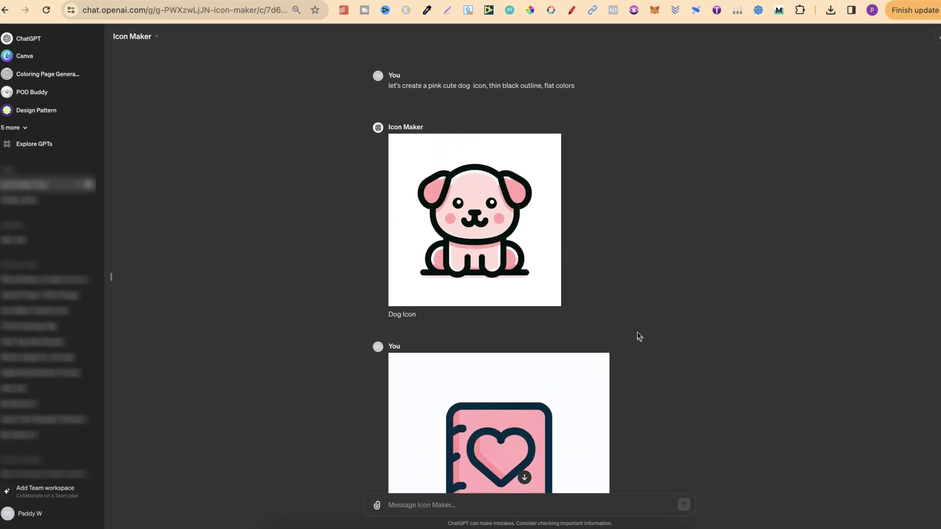
left_click_drag(520, 297, 474, 290)
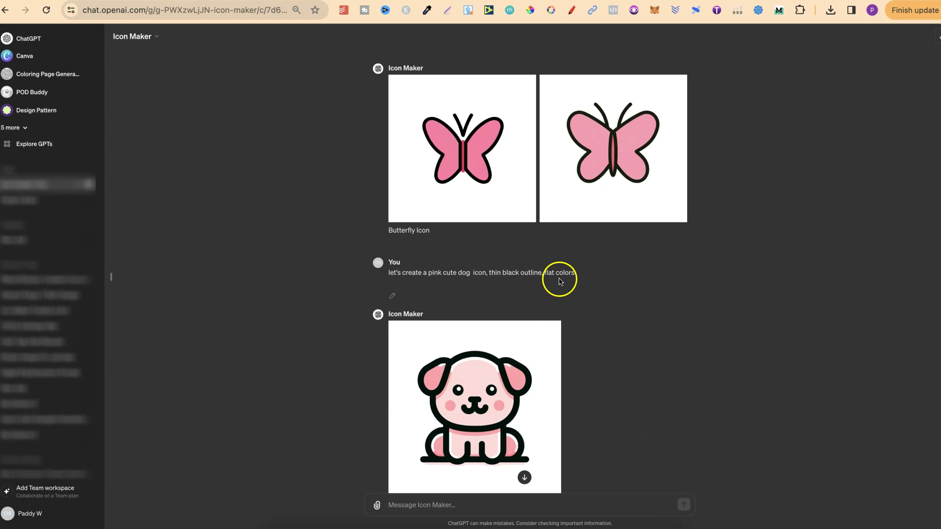
scroll(610, 280, "up", 5)
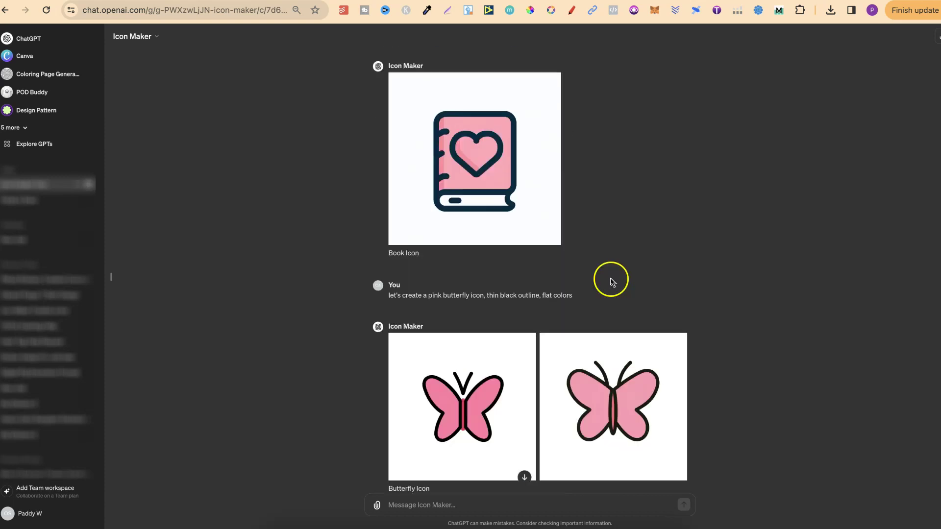
triple_click(482, 307)
right_click(482, 307)
left_click(500, 330)
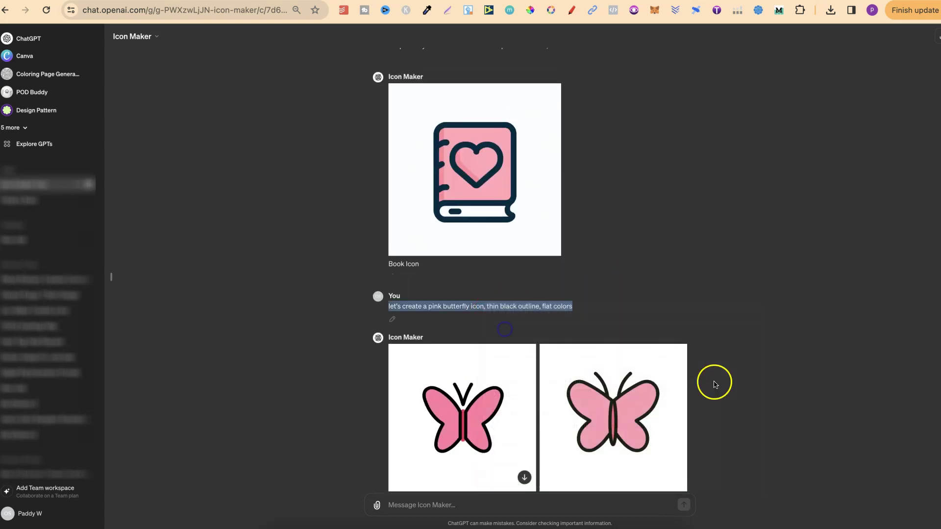
scroll(714, 384, "down", 10)
left_click(409, 503)
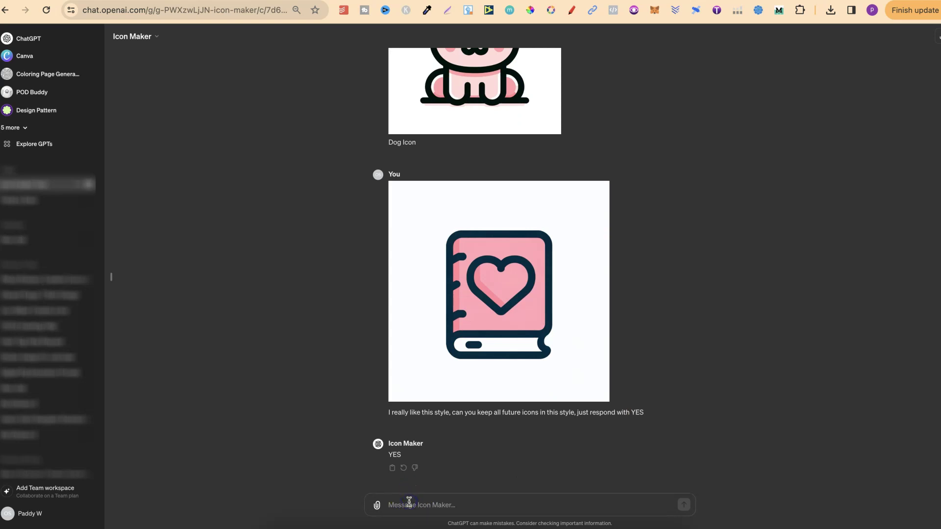
key("super+v")
Send the butterfly prompt to get a pink 'Butterfly Icon' in the book-icon style
key("Return")
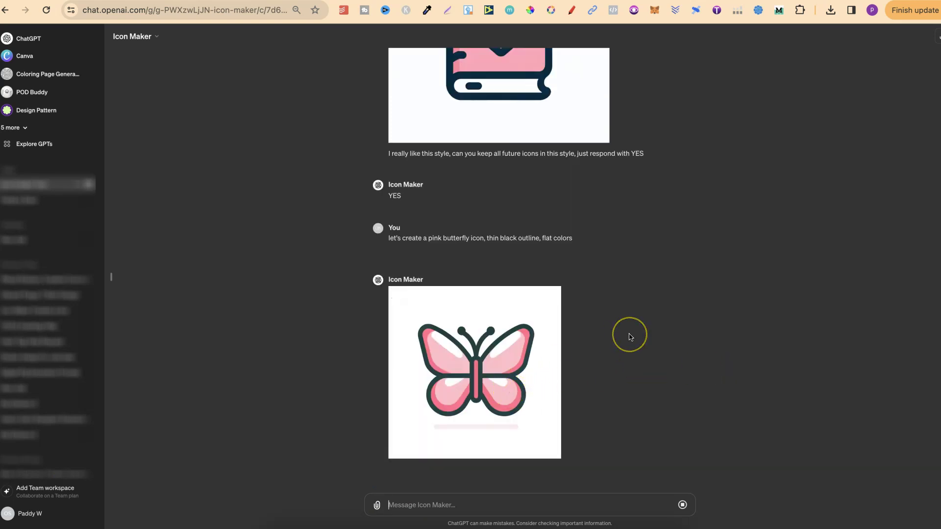
scroll(629, 333, "up", 15)
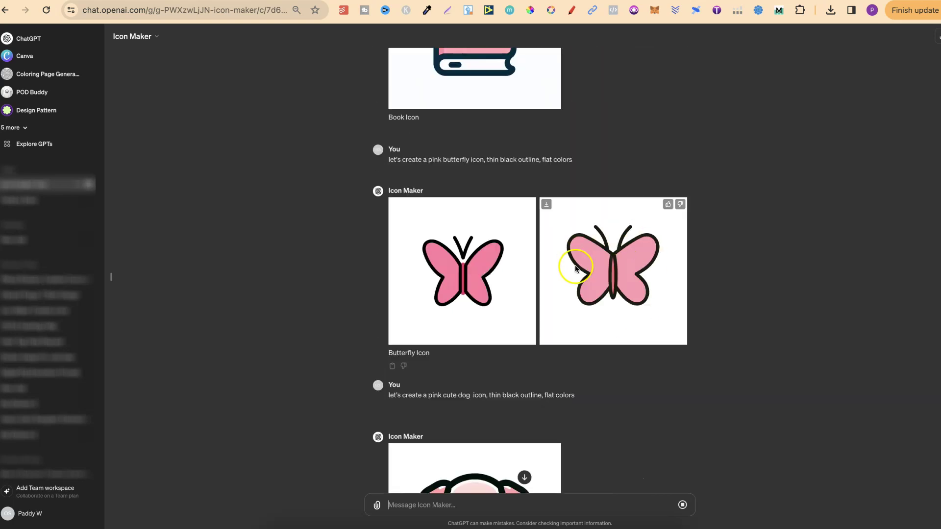
scroll(744, 373, "up", 5)
scroll(746, 375, "down", 3)
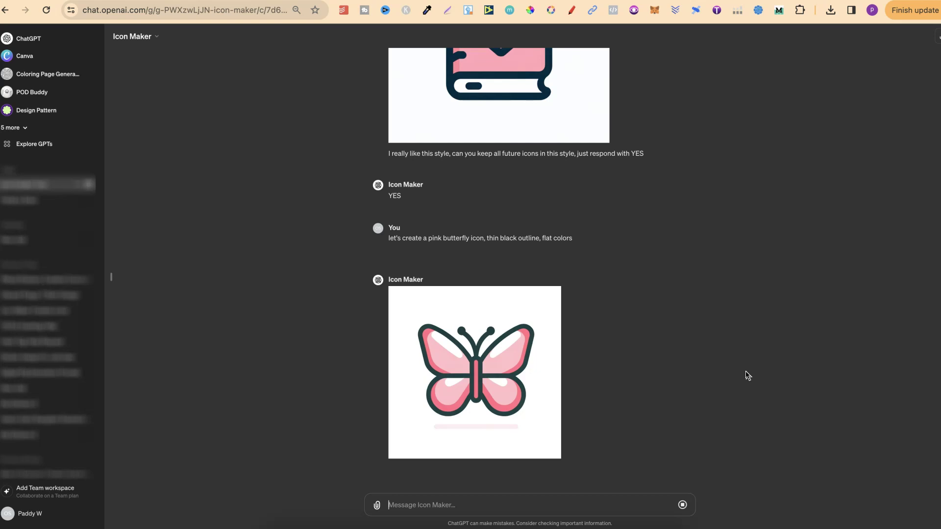
left_click(747, 375)
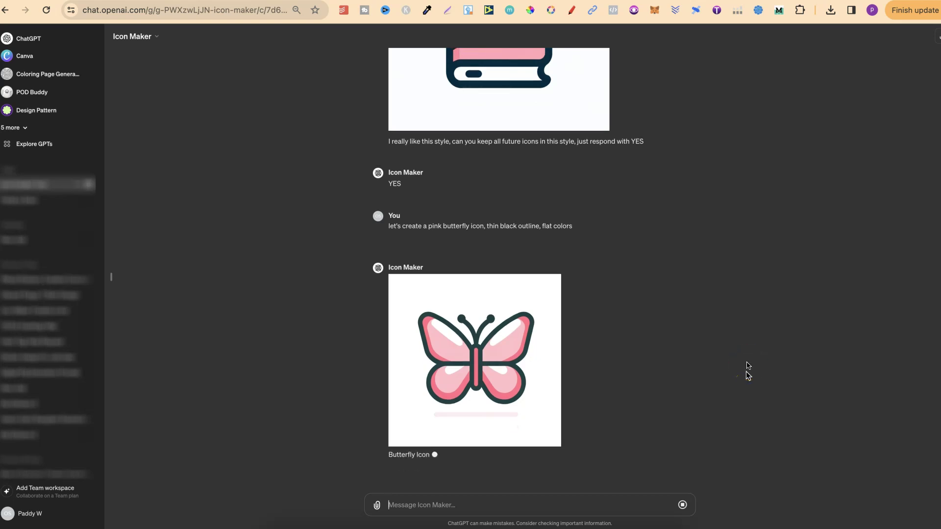
left_click(709, 45)
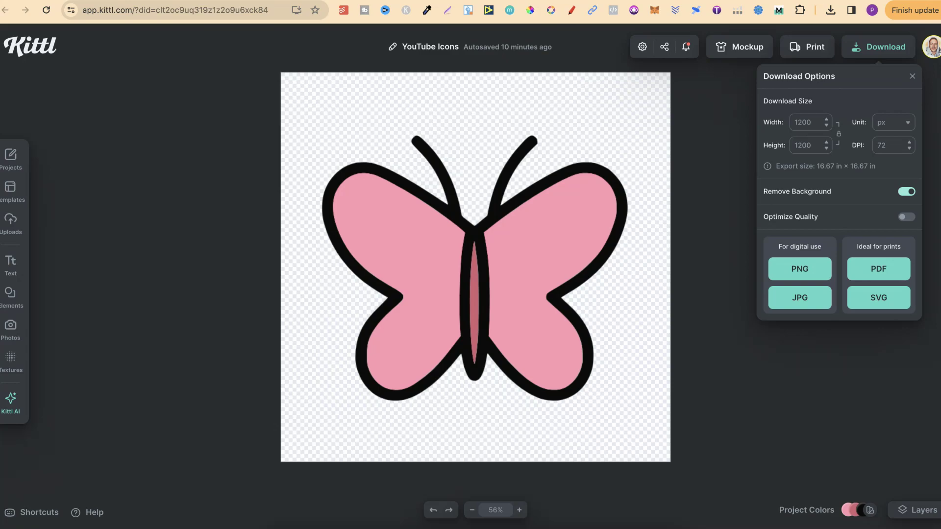
left_click(235, 0)
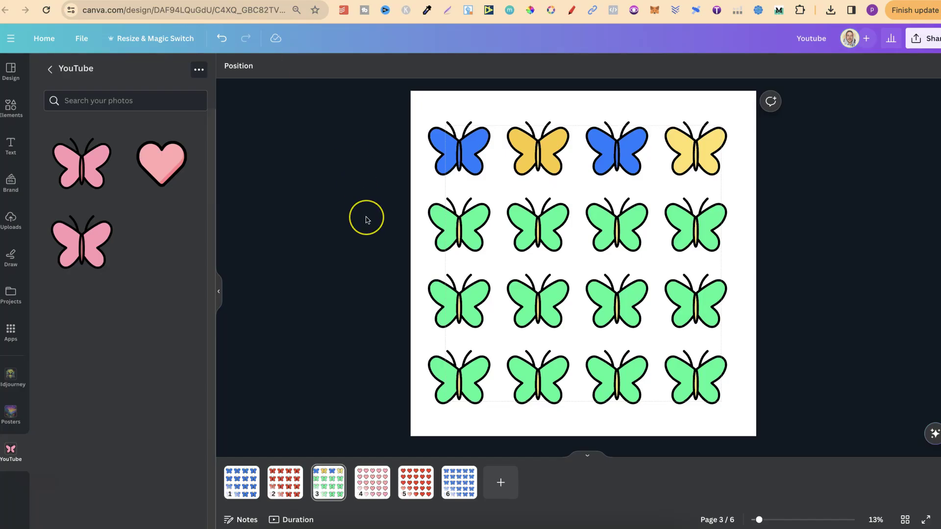